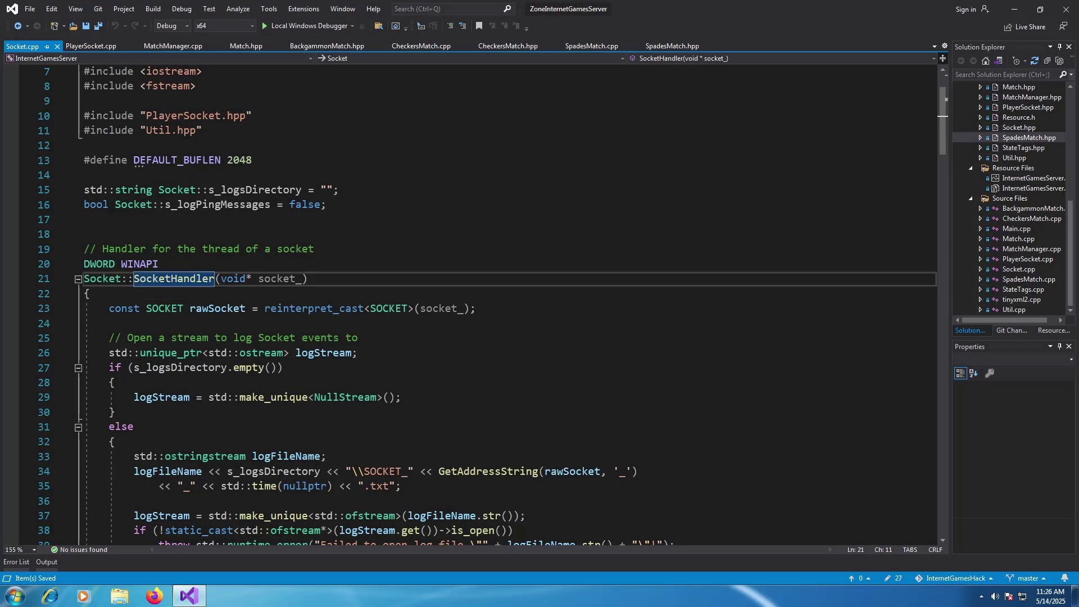
# Examine SocketHandler in Socket.cpp, highlighting its descriptive comment and the code block that receives and sends back data
pyautogui.moveTo(102, 248); pyautogui.dragTo(315, 248)
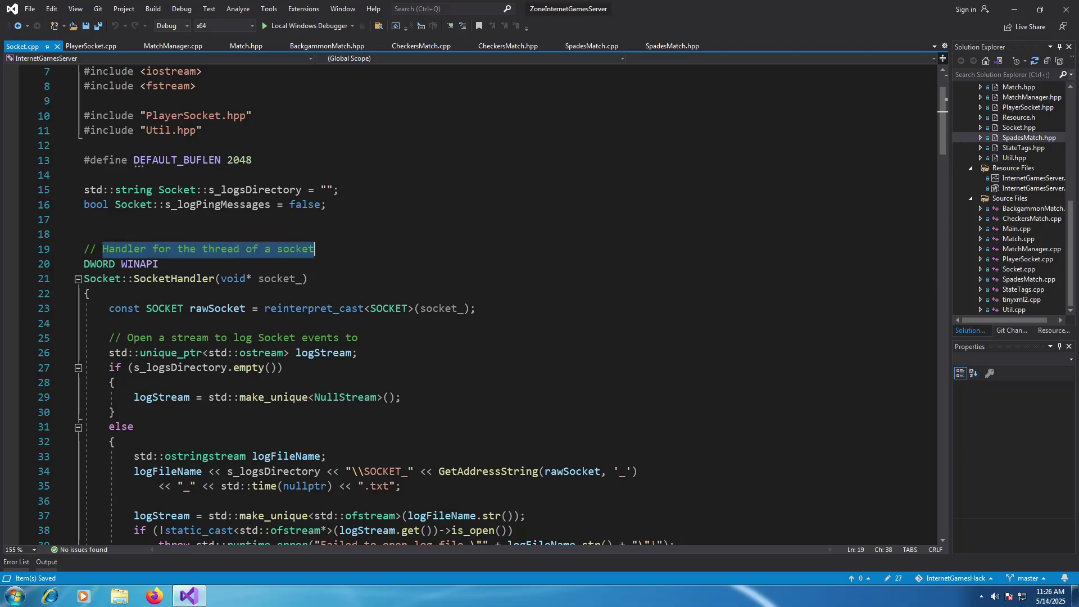
pyautogui.click(316, 248)
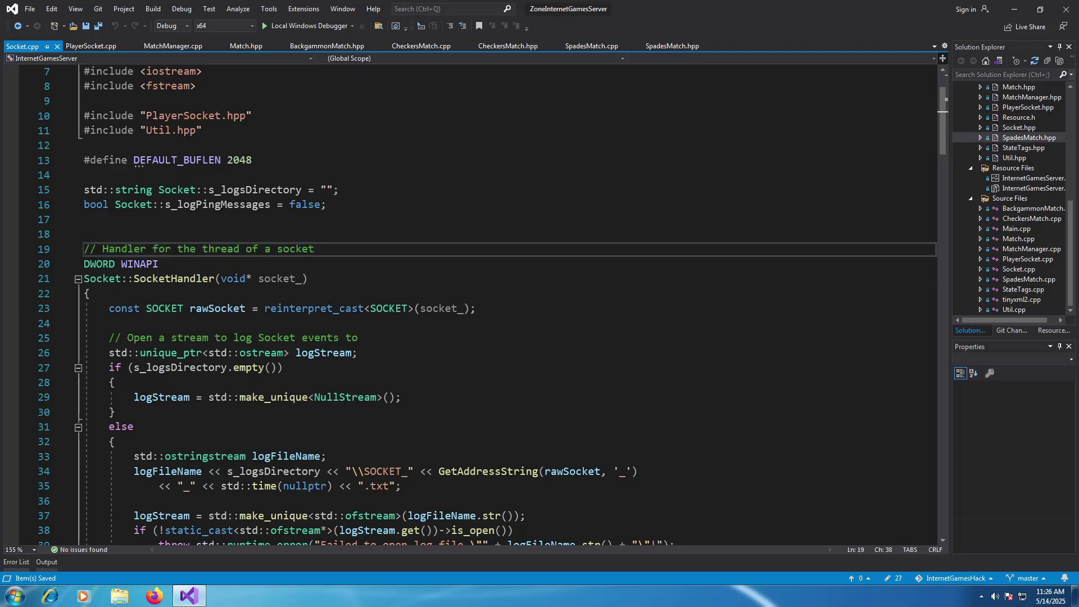
pyautogui.scroll(-9, 491, 305)
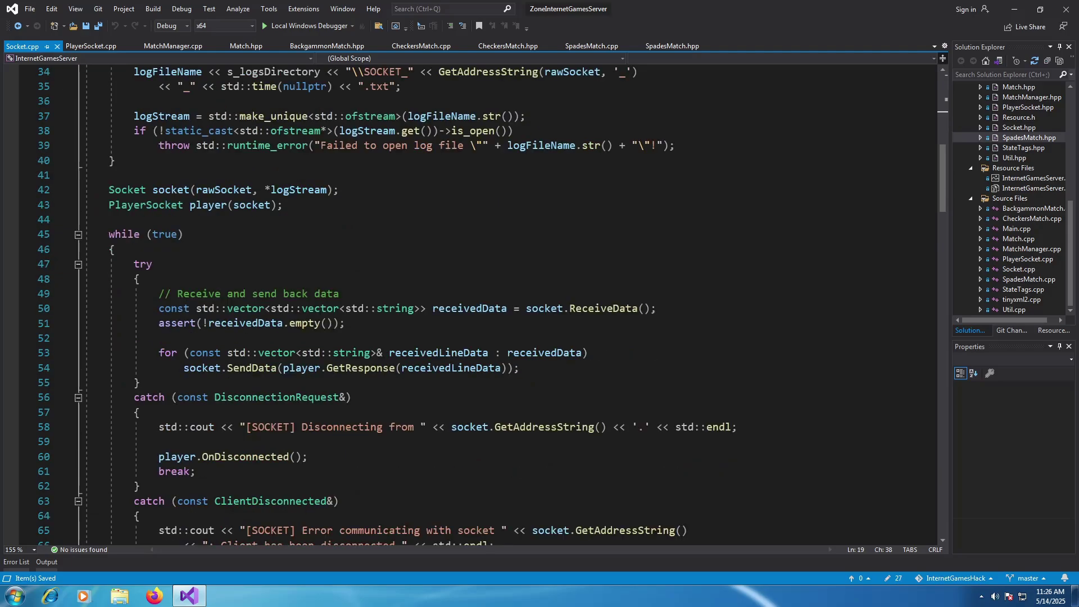
pyautogui.moveTo(339, 293); pyautogui.dragTo(177, 293)
pyautogui.press('Left')
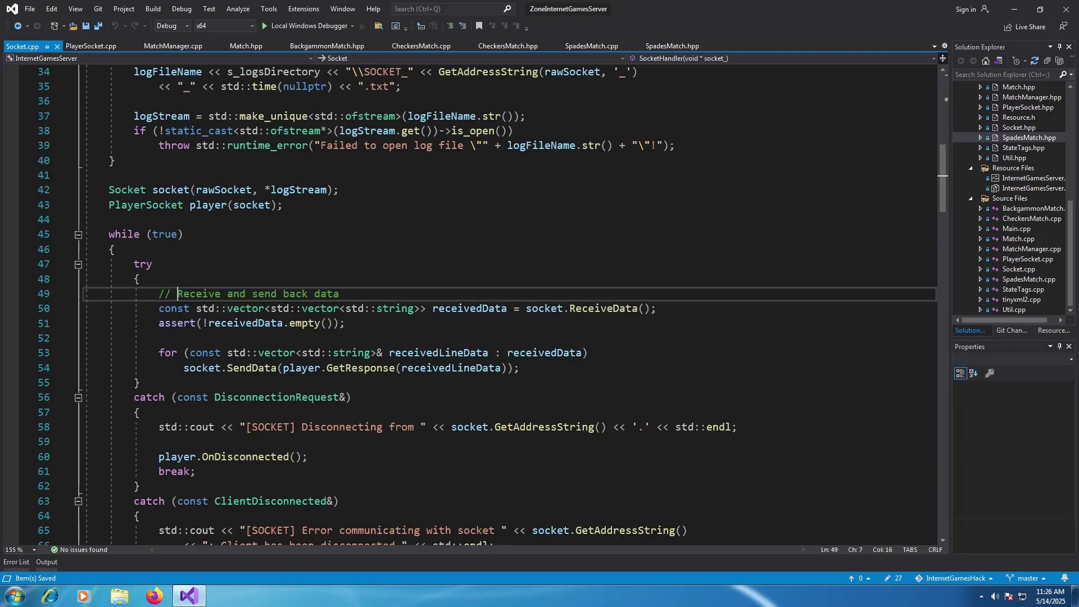
pyautogui.moveTo(519, 367); pyautogui.dragTo(159, 293)
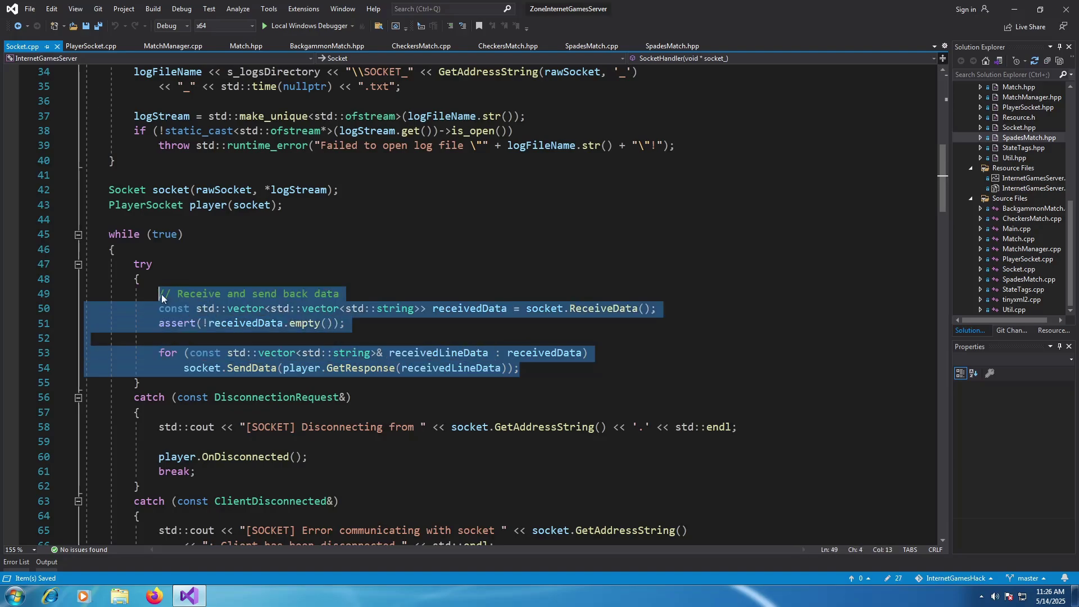
pyautogui.click(183, 204)
# Examine PlayerSocket.cpp from the GetResponse state handling down to the PasTicket parsing and its difficulty section
pyautogui.click(90, 46)
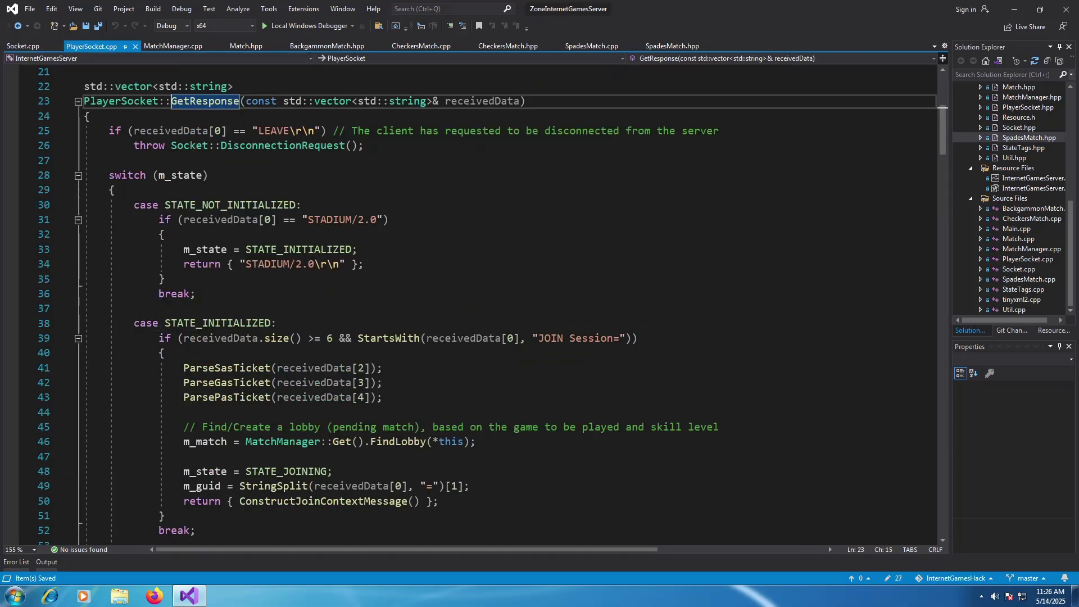
pyautogui.click(177, 100)
pyautogui.scroll(1, 472, 303)
pyautogui.scroll(-2, 472, 303)
pyautogui.moveTo(943, 127); pyautogui.dragTo(953, 233)
pyautogui.scroll(-20, 242, 207)
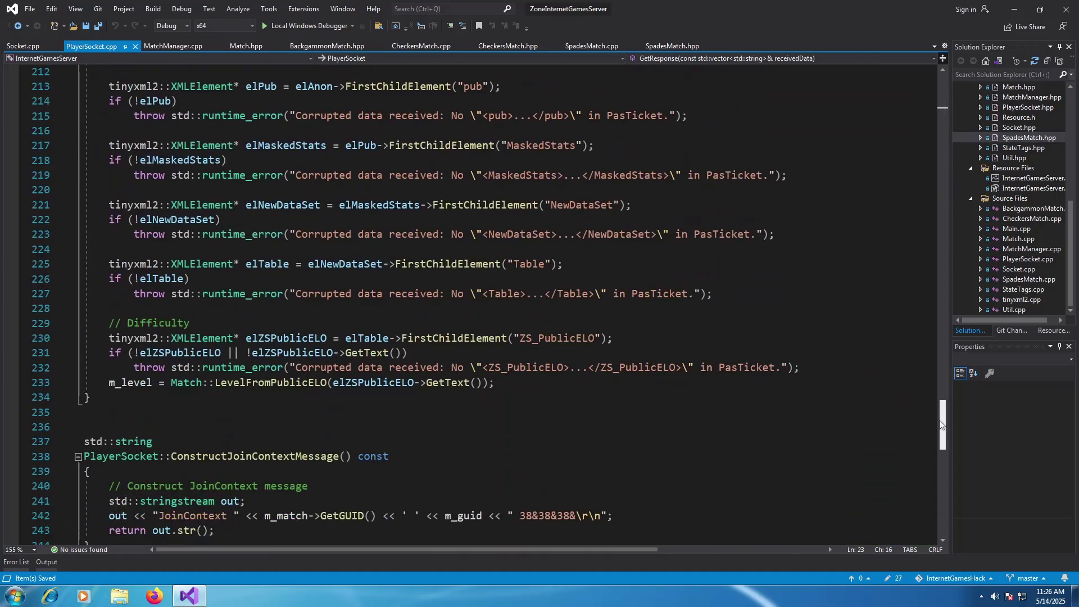
pyautogui.scroll(1, 241, 207)
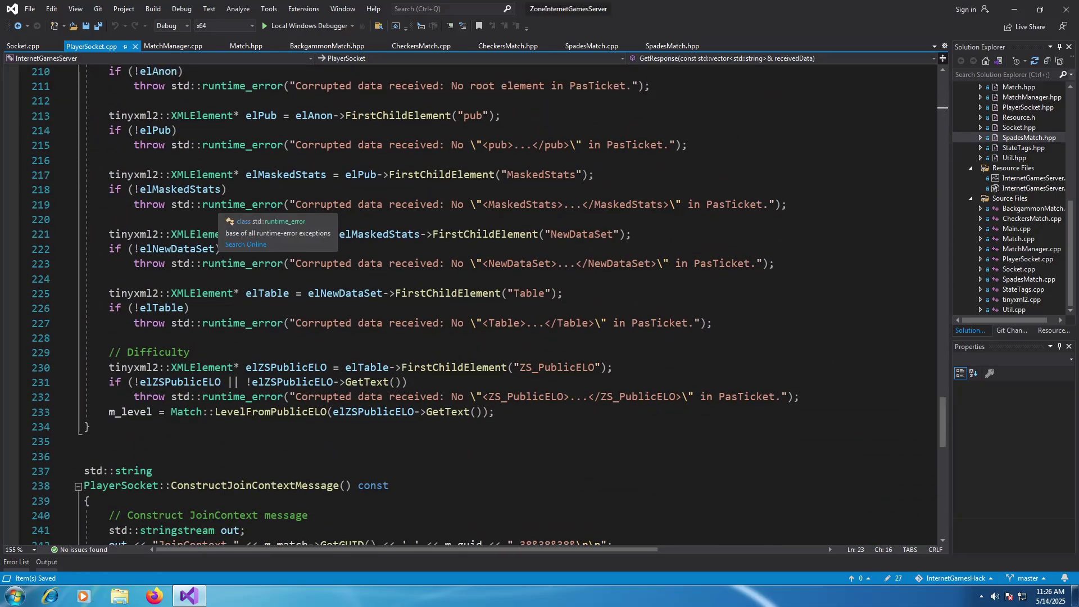
# Examine MatchManager::FindLobby in MatchManager.cpp and highlight the ZS_PublicELO element in the socket log in Notepad++
pyautogui.click(173, 46)
pyautogui.scroll(2, 506, 304)
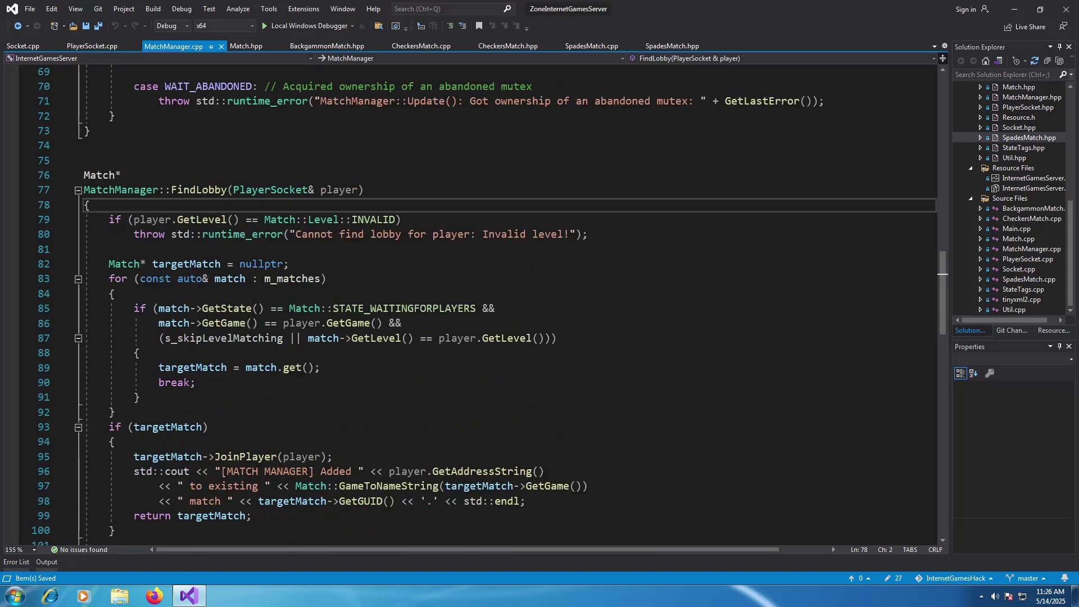
pyautogui.click(226, 189)
pyautogui.scroll(-3, 489, 303)
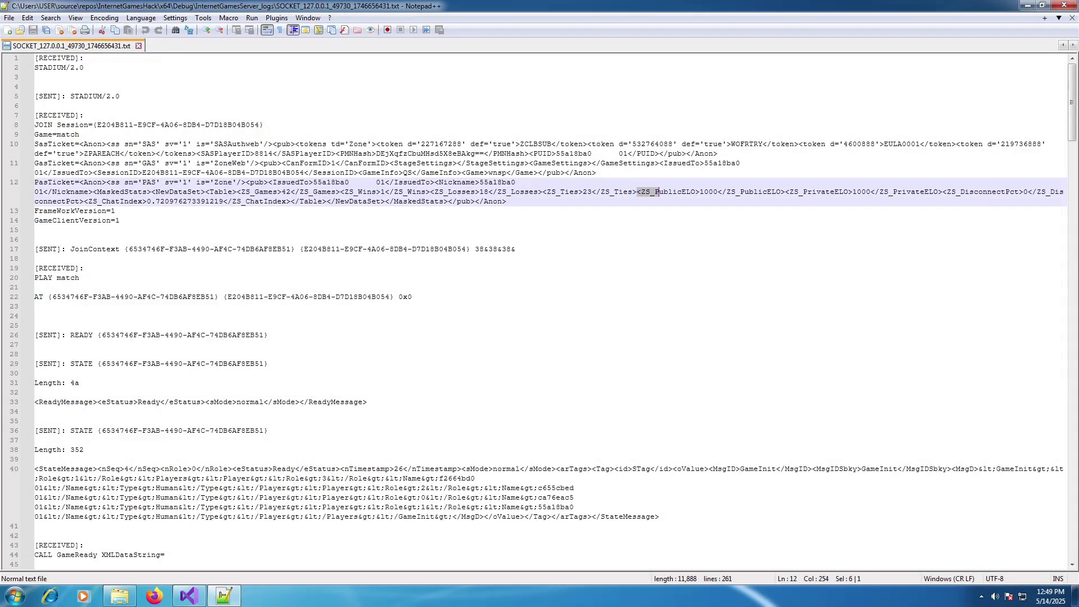
pyautogui.moveTo(655, 192); pyautogui.dragTo(785, 192)
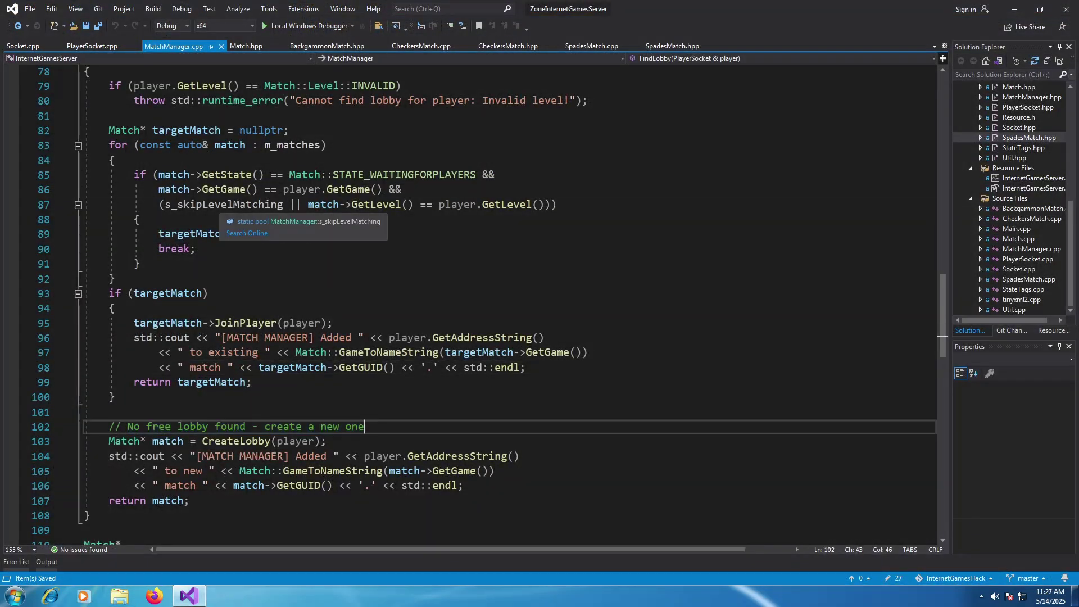
# Examine the Match class declaration in Match.hpp, including its Game, Level and State enums
pyautogui.click(257, 49)
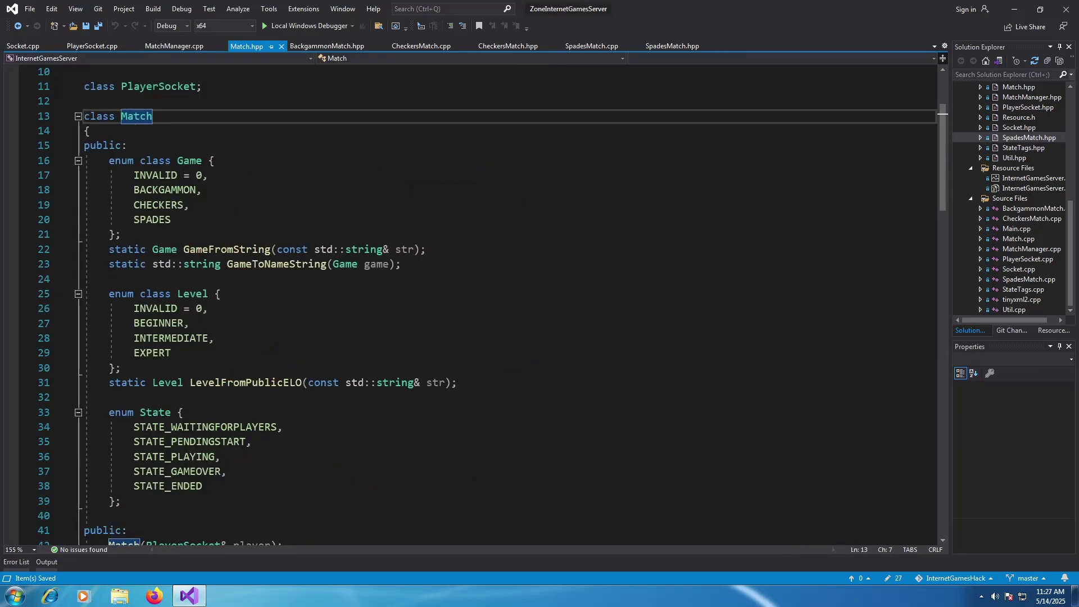
pyautogui.doubleClick(137, 116)
pyautogui.press('Left')
pyautogui.scroll(3, 478, 303)
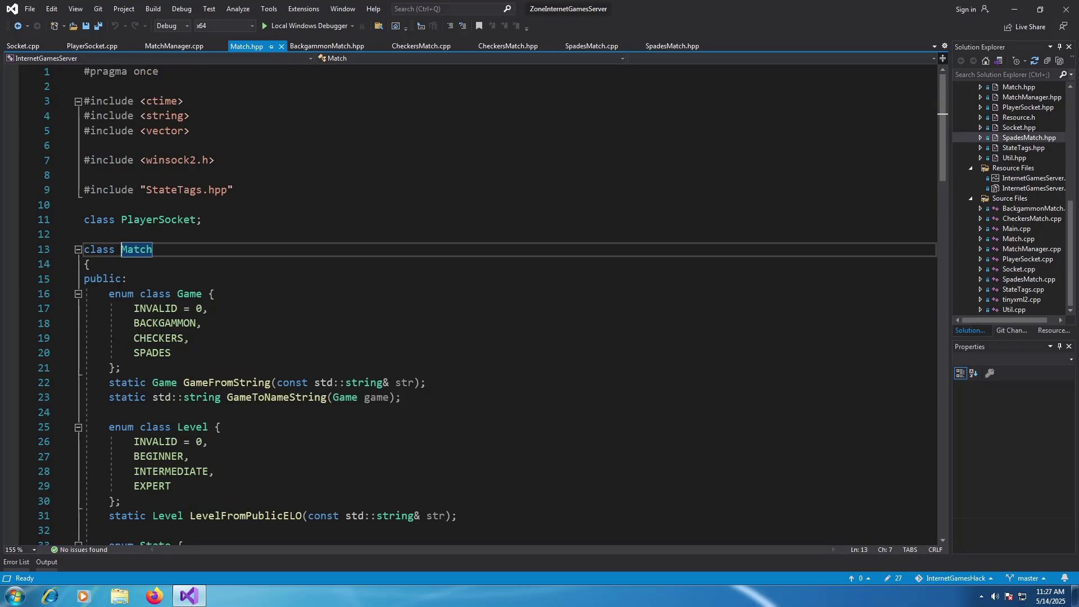
pyautogui.scroll(-1, 146, 253)
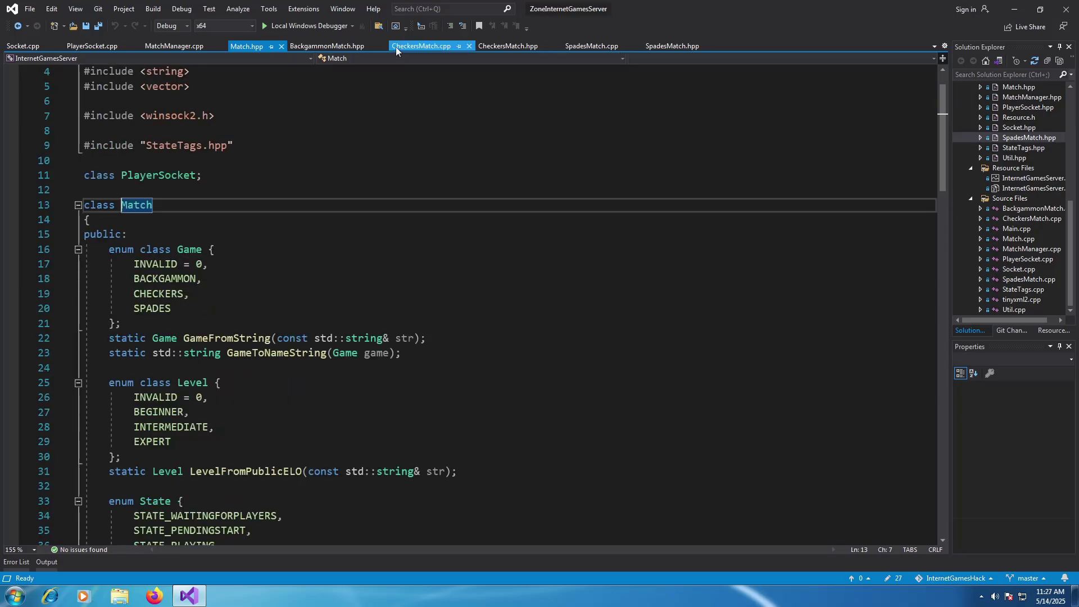
# Examine the derived class declarations in BackgammonMatch.hpp, CheckersMatch.hpp and SpadesMatch.hpp
pyautogui.click(331, 46)
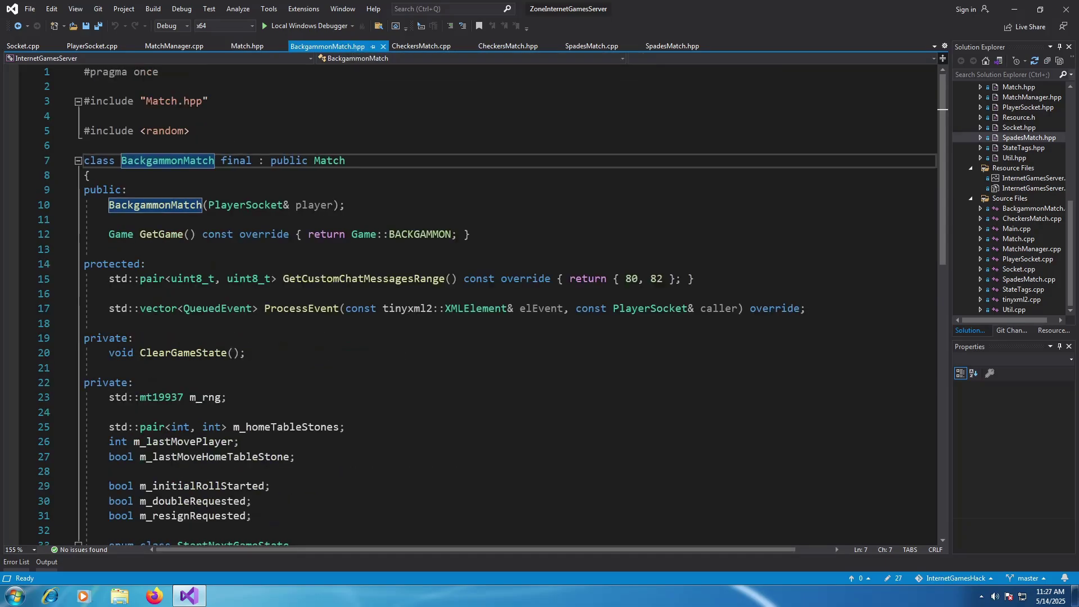
pyautogui.click(323, 161)
pyautogui.click(215, 161)
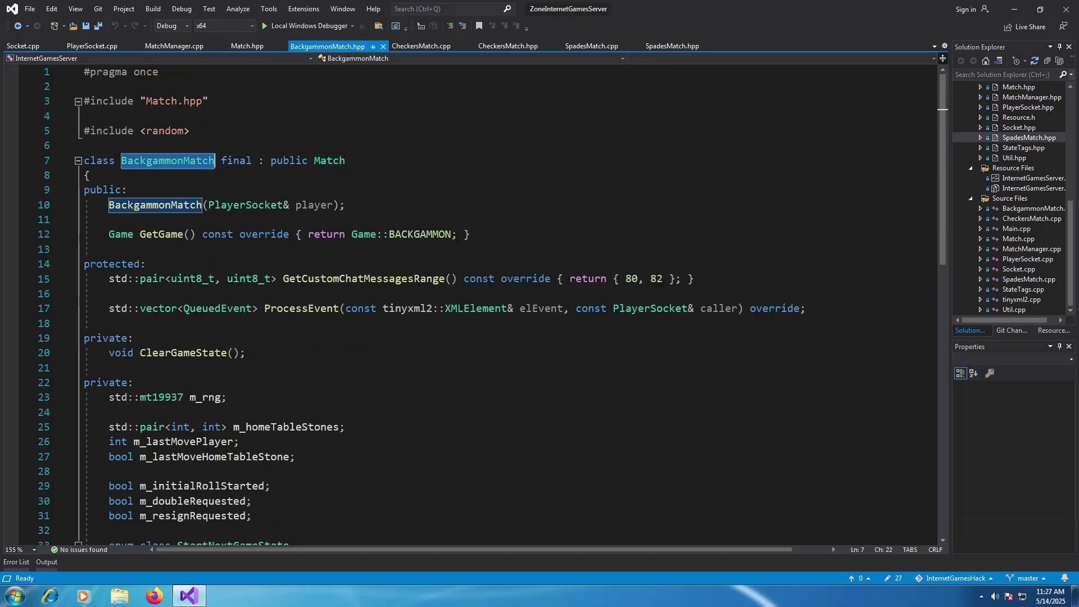
pyautogui.click(509, 46)
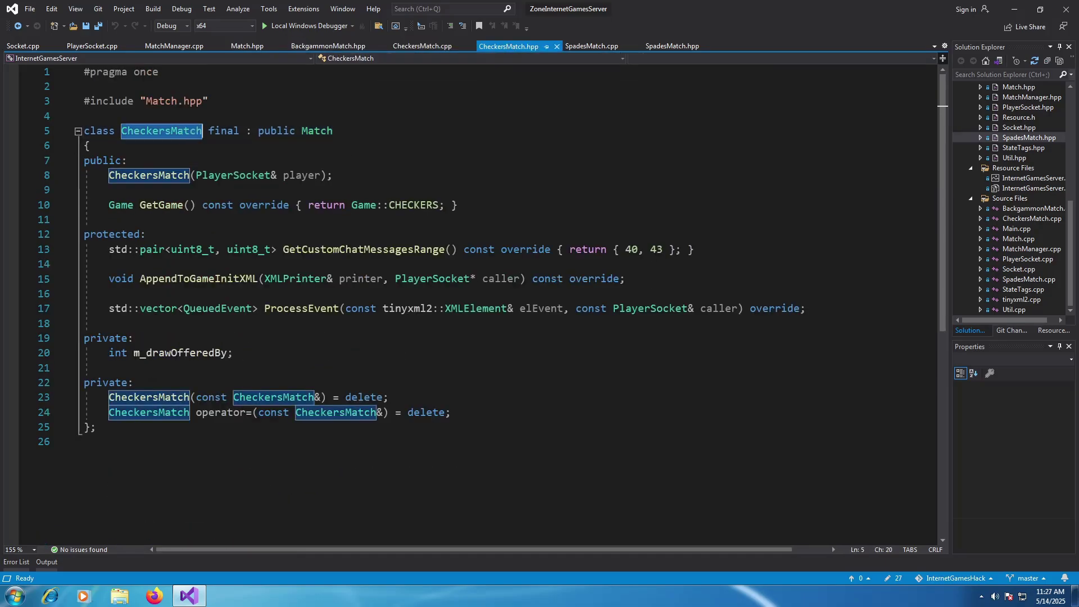
pyautogui.click(672, 46)
pyautogui.click(303, 175)
pyautogui.doubleClick(169, 180)
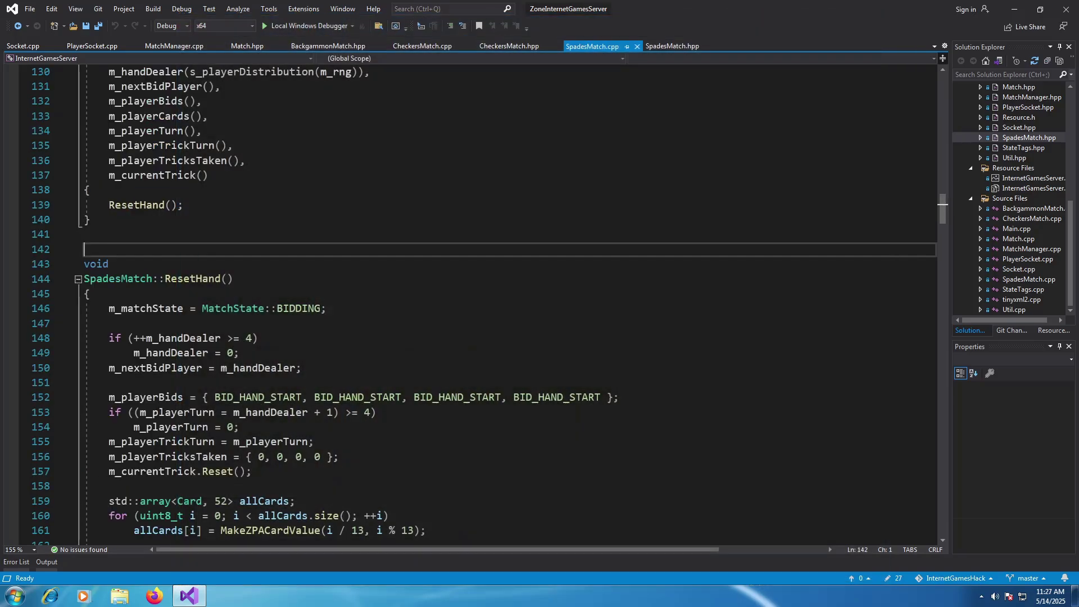
# Examine the hand reset, team scoring and event handling code in SpadesMatch.cpp, and open CheckersMatch.cpp
pyautogui.scroll(-19, 472, 303)
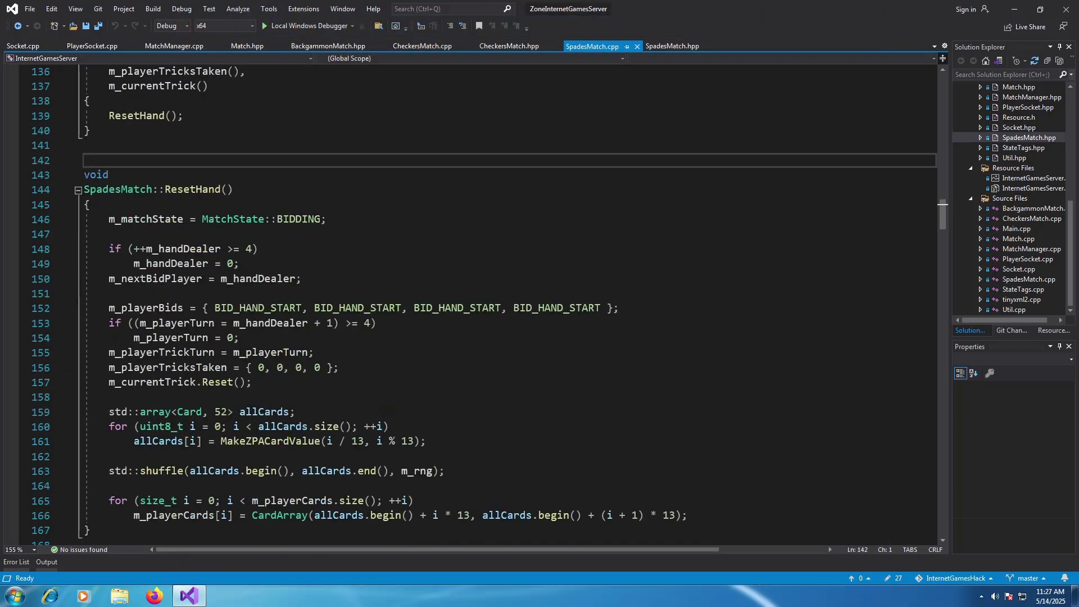
pyautogui.scroll(-4, 472, 304)
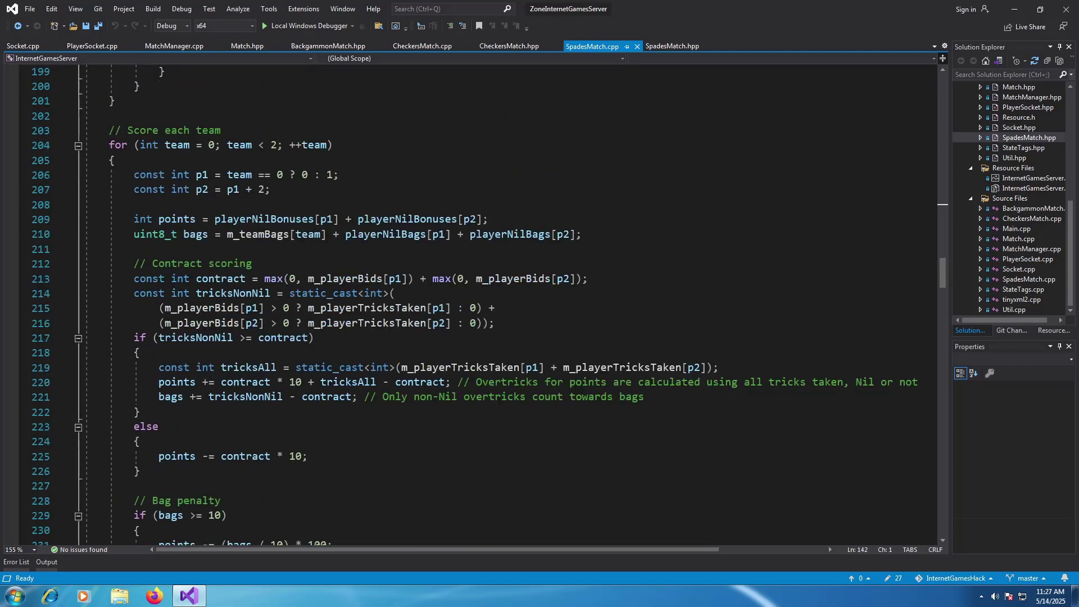
pyautogui.click(877, 276)
pyautogui.moveTo(938, 309); pyautogui.dragTo(909, 474)
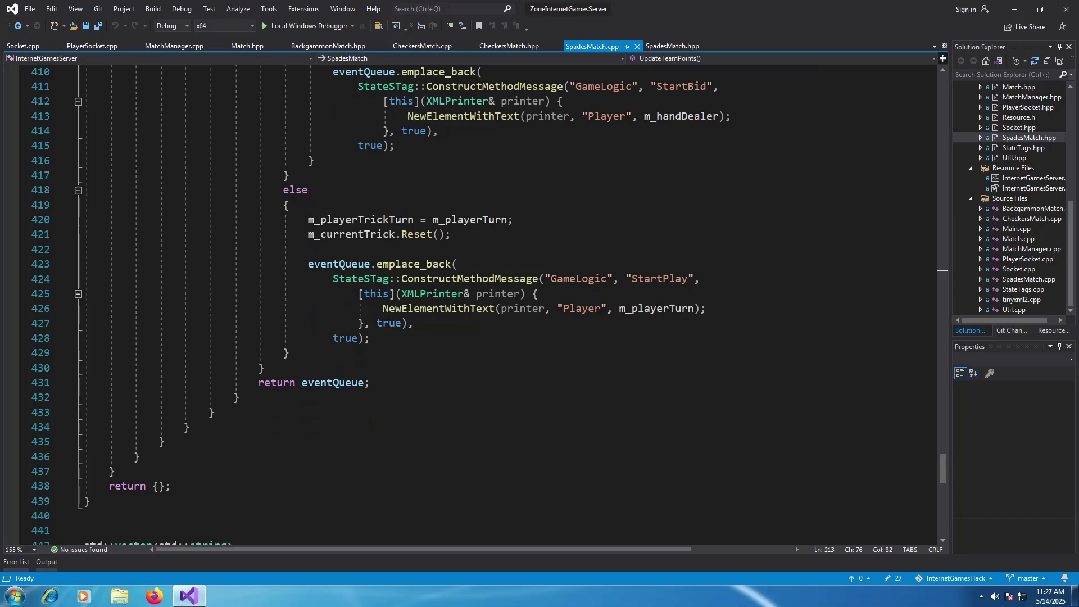
pyautogui.click(422, 46)
pyautogui.moveTo(942, 126); pyautogui.dragTo(942, 94)
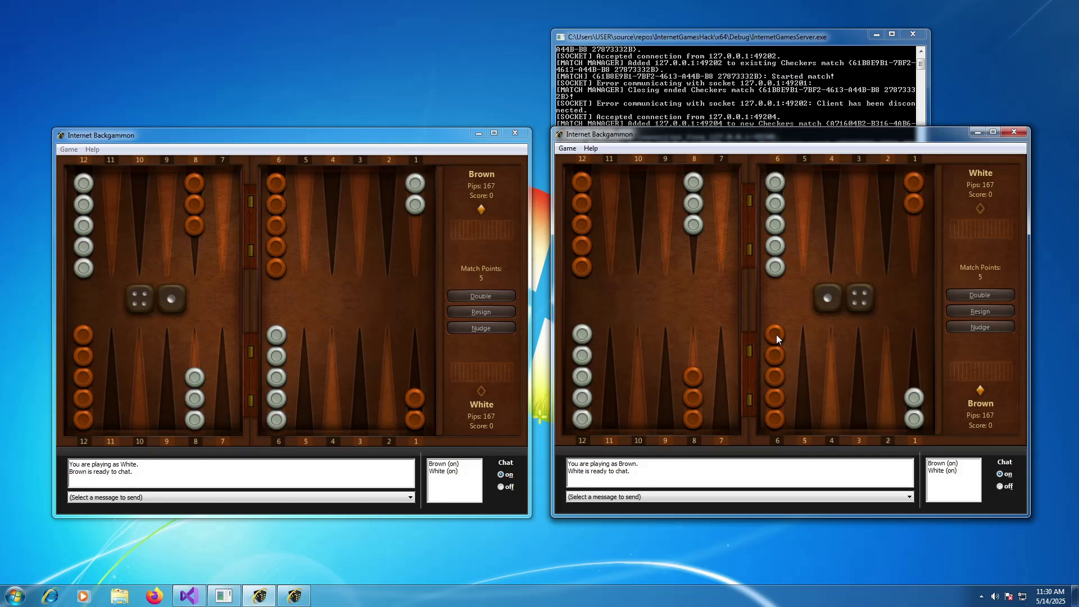
# In Internet Backgammon, play Brown's roll with checkers from point 6 to points 5 and 2, and leave the match from White's window
pyautogui.moveTo(776, 334); pyautogui.dragTo(887, 409)
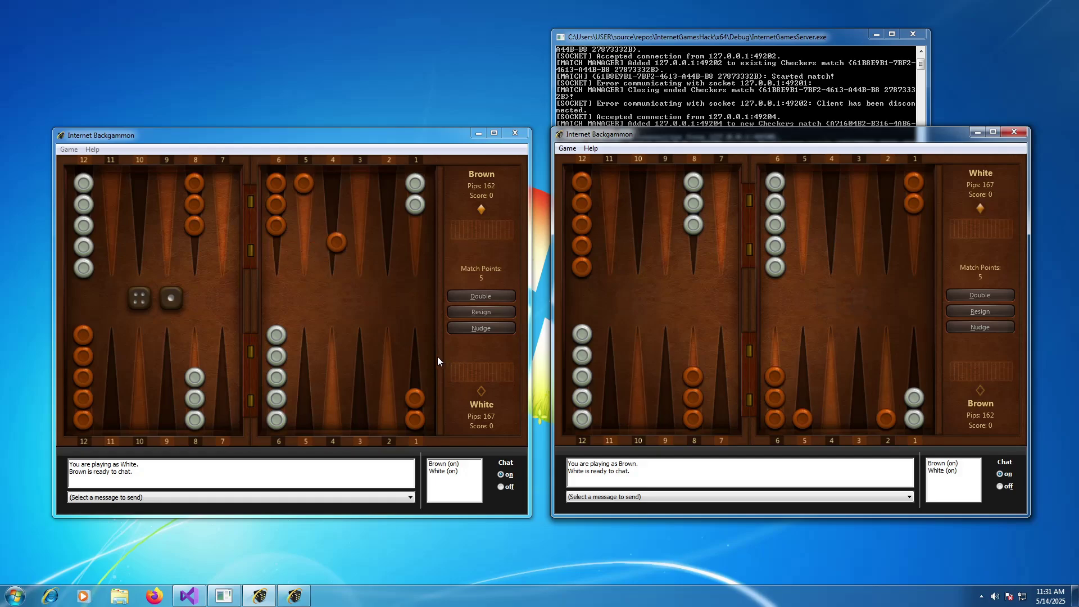
pyautogui.click(328, 382)
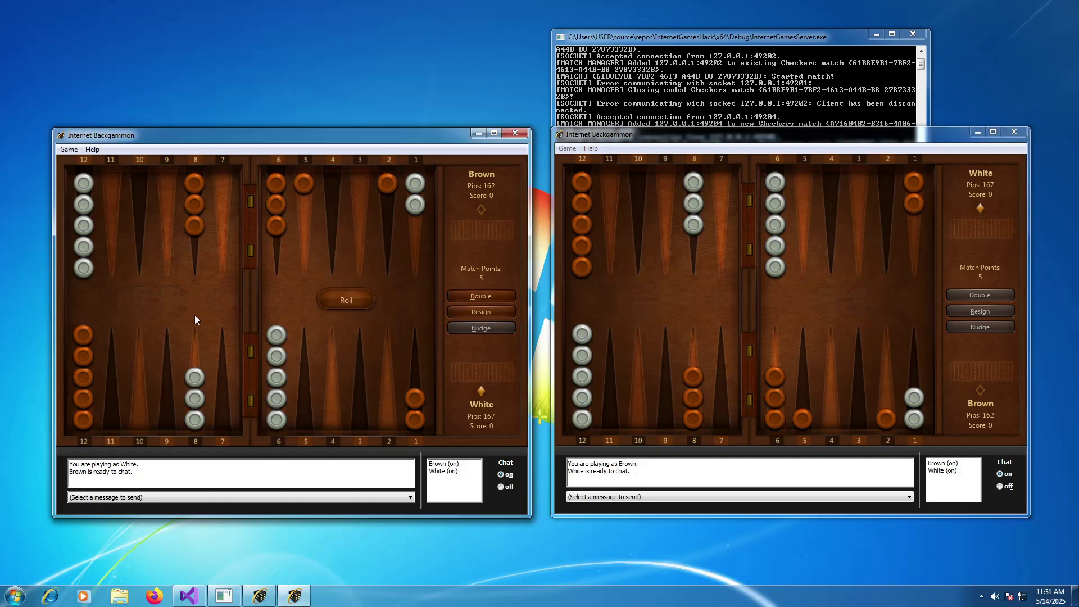
pyautogui.click(69, 149)
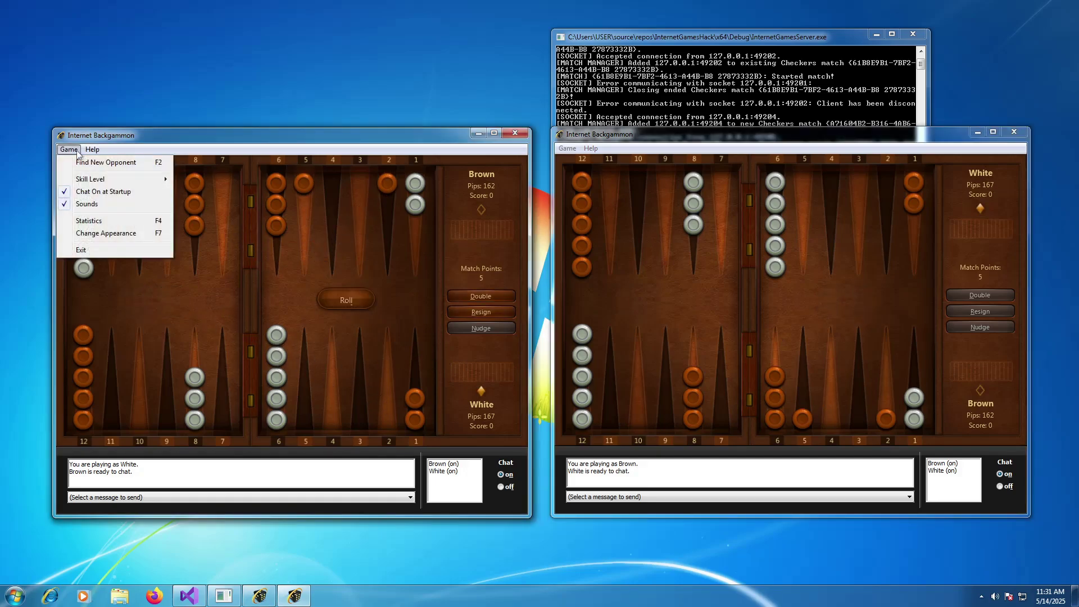
pyautogui.click(68, 149)
pyautogui.click(524, 136)
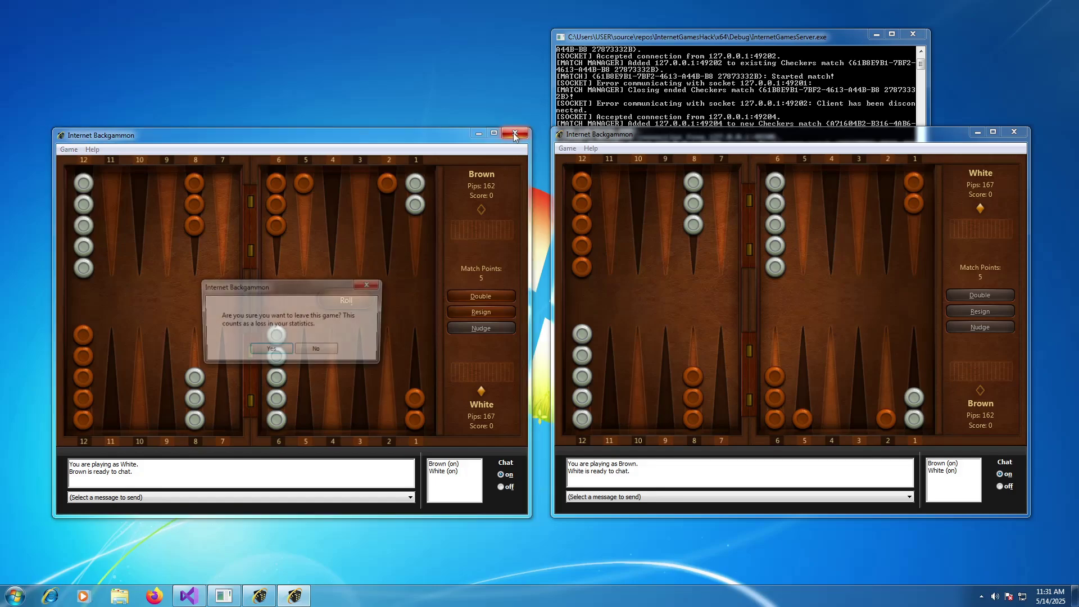
pyautogui.click(270, 351)
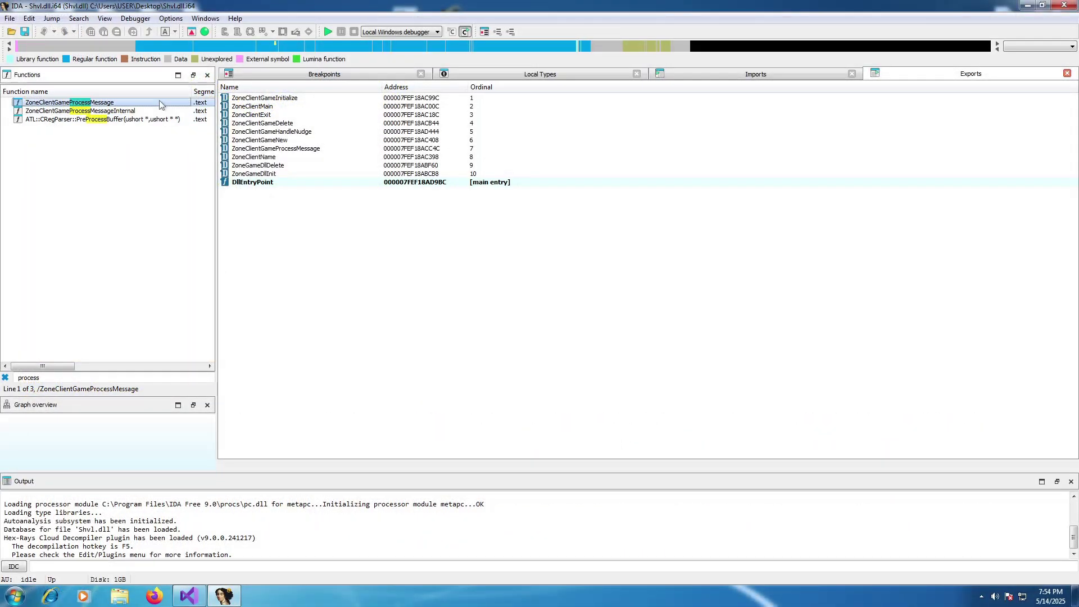
# In IDA, open the graph of Shvl.dll's ZoneClientGameProcessMessage function and locate its "Move" and "GameManagement" string comparisons
pyautogui.doubleClick(162, 105)
pyautogui.scroll(-15, 512, 266)
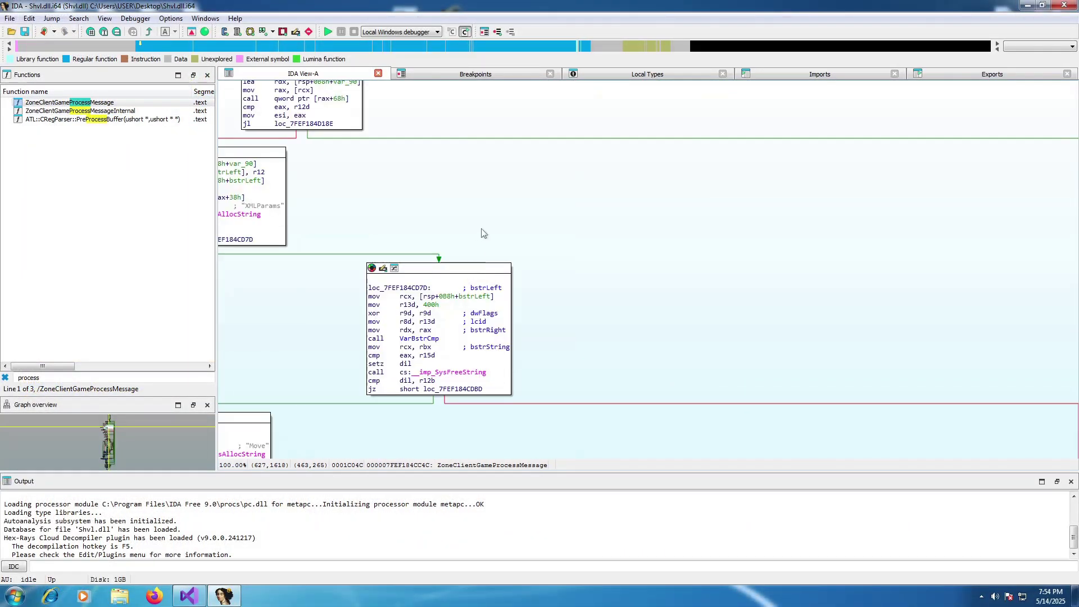
pyautogui.scroll(-8, 431, 225)
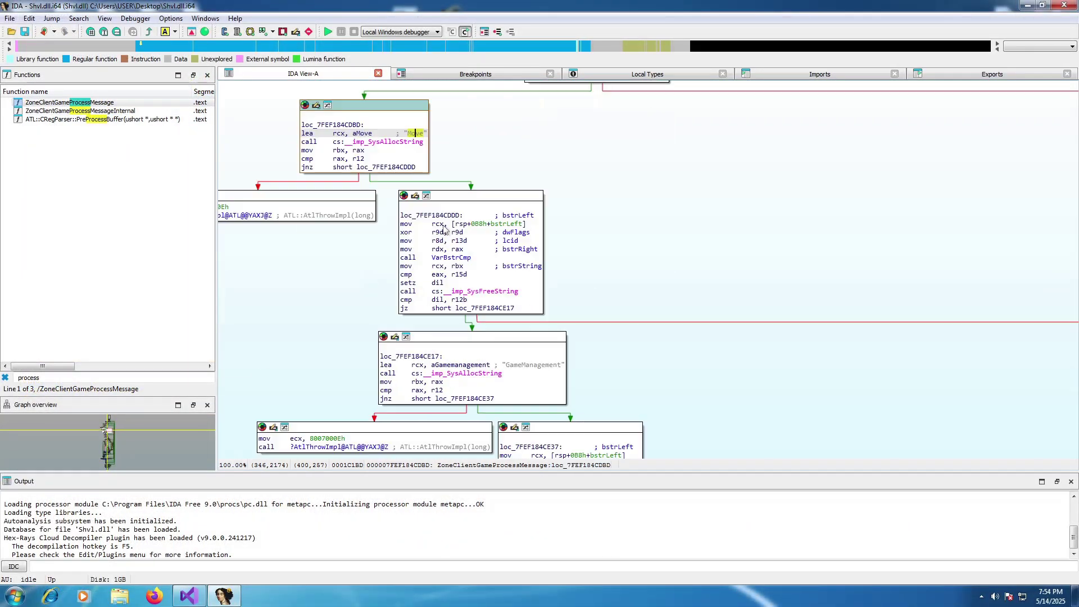
# Open the string data behind the GameManagement reference and highlight the XMLParams, Move and GameManagement strings
pyautogui.doubleClick(553, 367)
pyautogui.scroll(6, 399, 145)
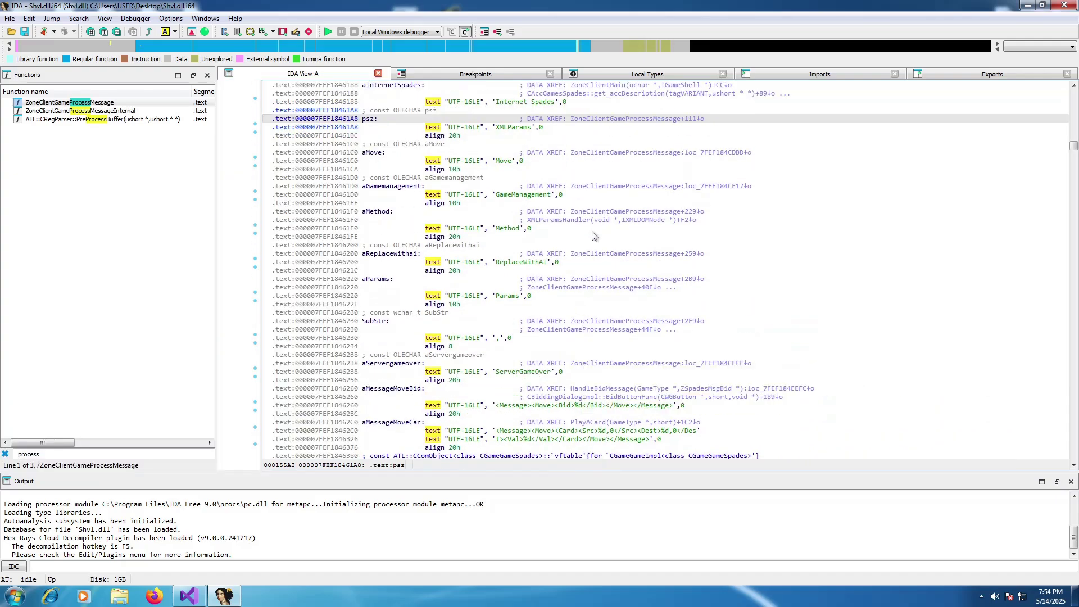
pyautogui.click(506, 127)
pyautogui.click(509, 160)
pyautogui.click(536, 195)
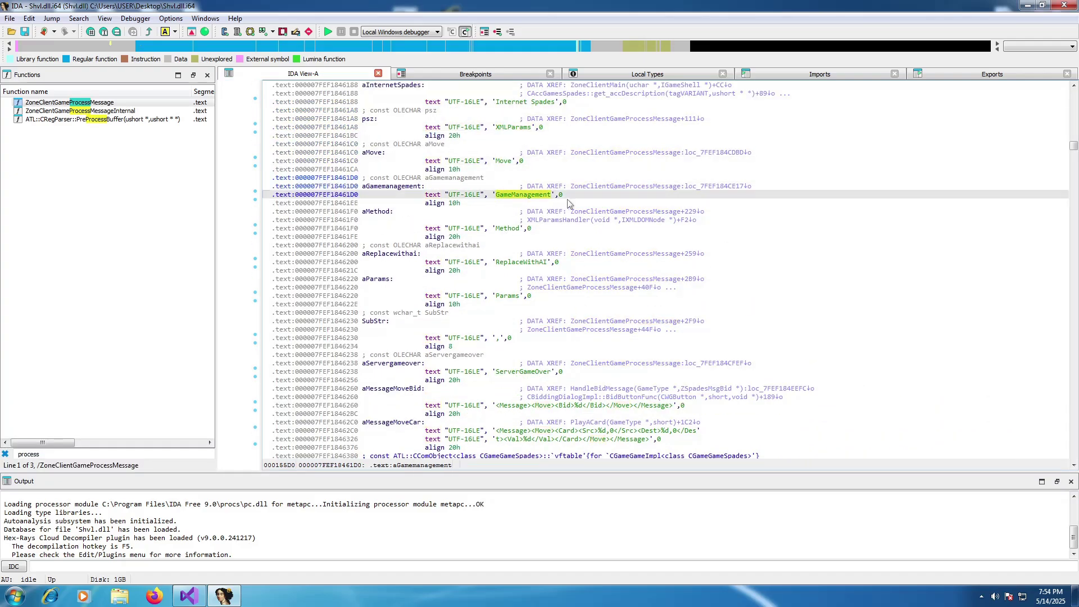
# Follow the Move string's cross-reference back to ZoneClientGameProcessMessage, open MoveHandler and examine its use of the "Role" string
pyautogui.doubleClick(603, 154)
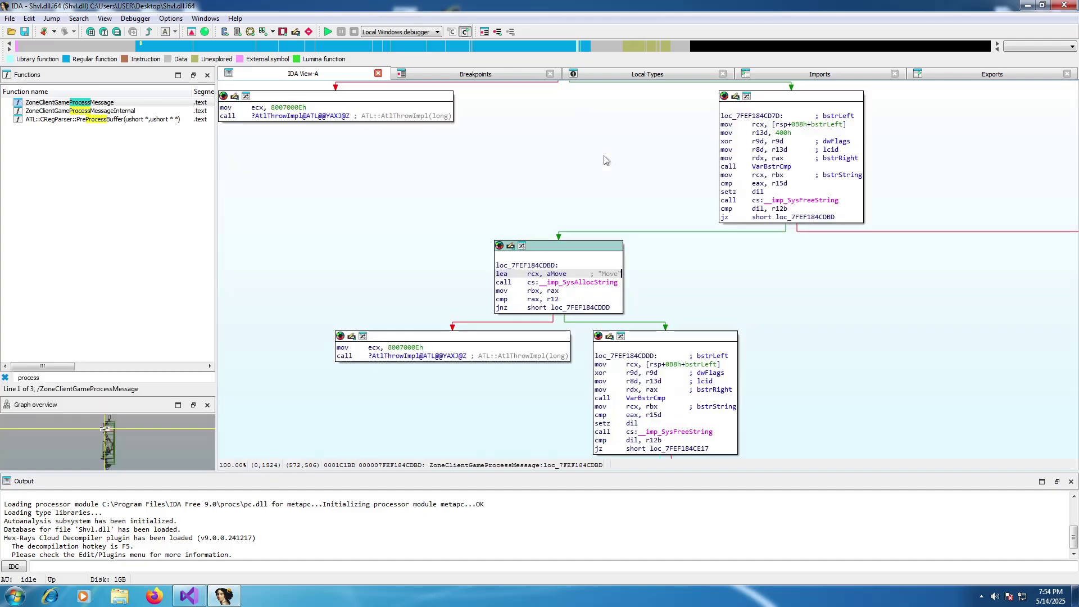
pyautogui.scroll(-3, 646, 329)
pyautogui.scroll(-10, 622, 333)
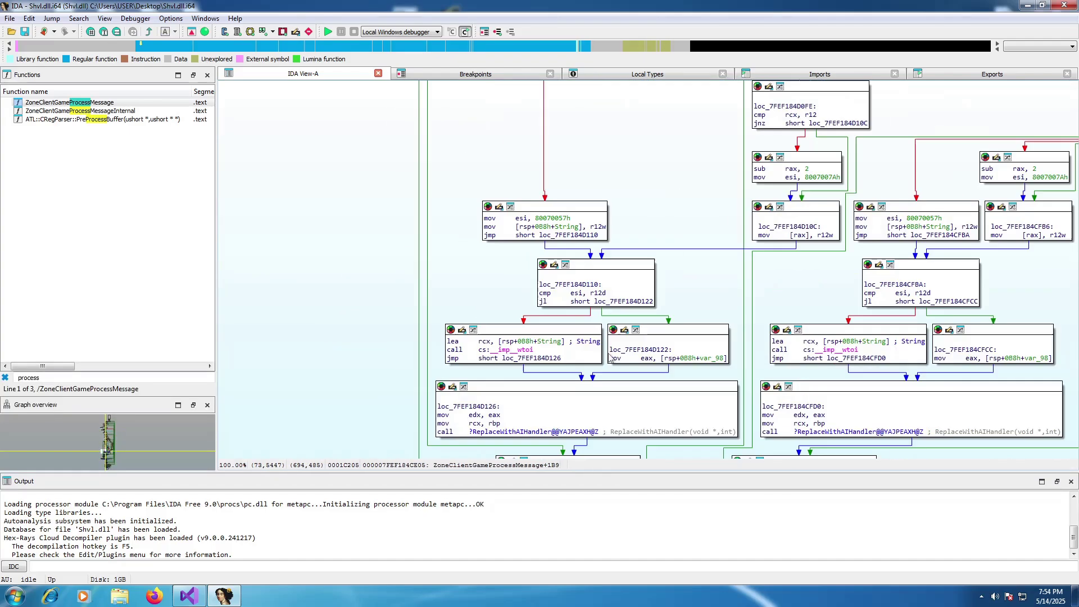
pyautogui.click(585, 279)
pyautogui.doubleClick(585, 279)
pyautogui.scroll(-8, 702, 400)
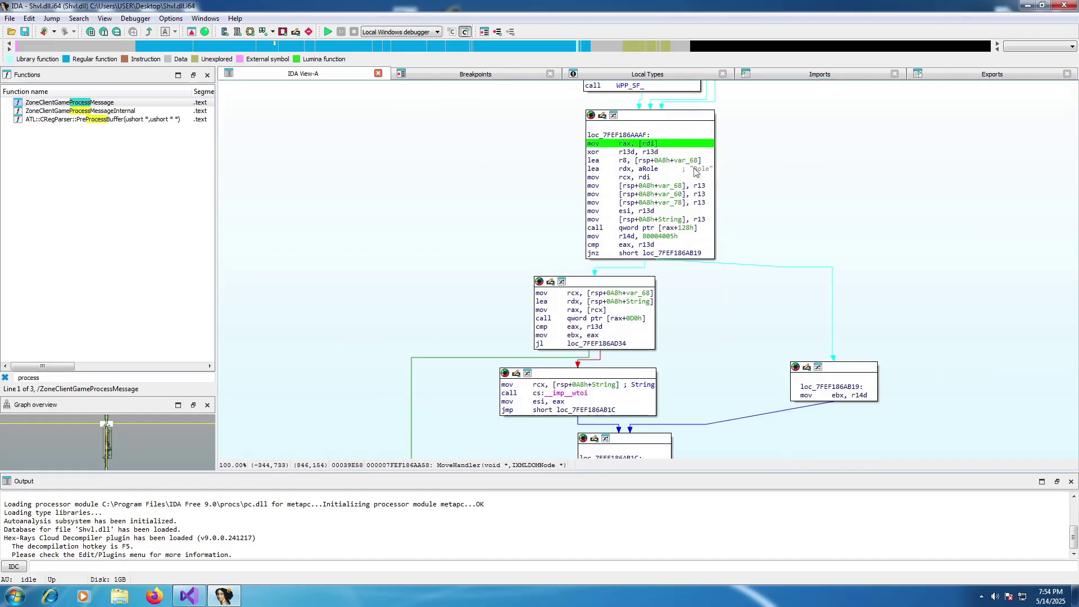
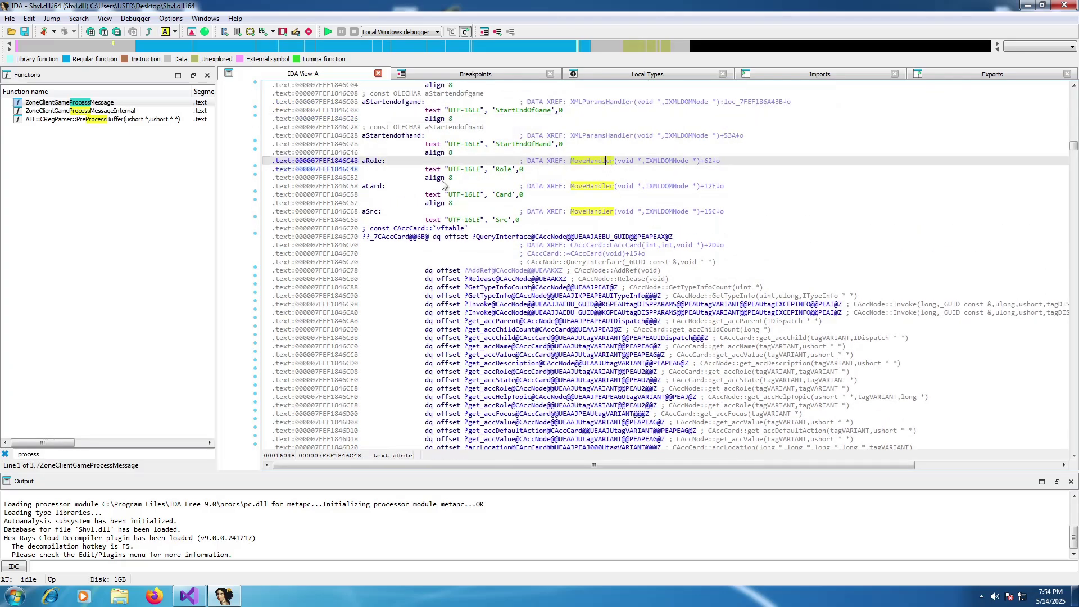
# Highlight the Role, Card and Src strings that MoveHandler references in Shvl.dll's string data
pyautogui.click(504, 169)
pyautogui.click(507, 195)
pyautogui.click(502, 220)
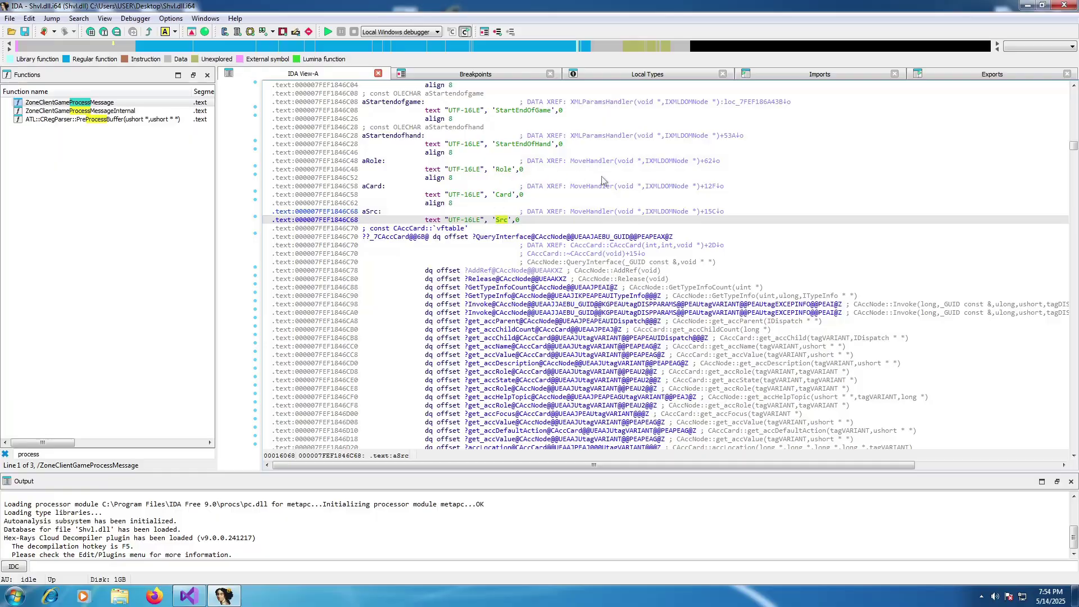
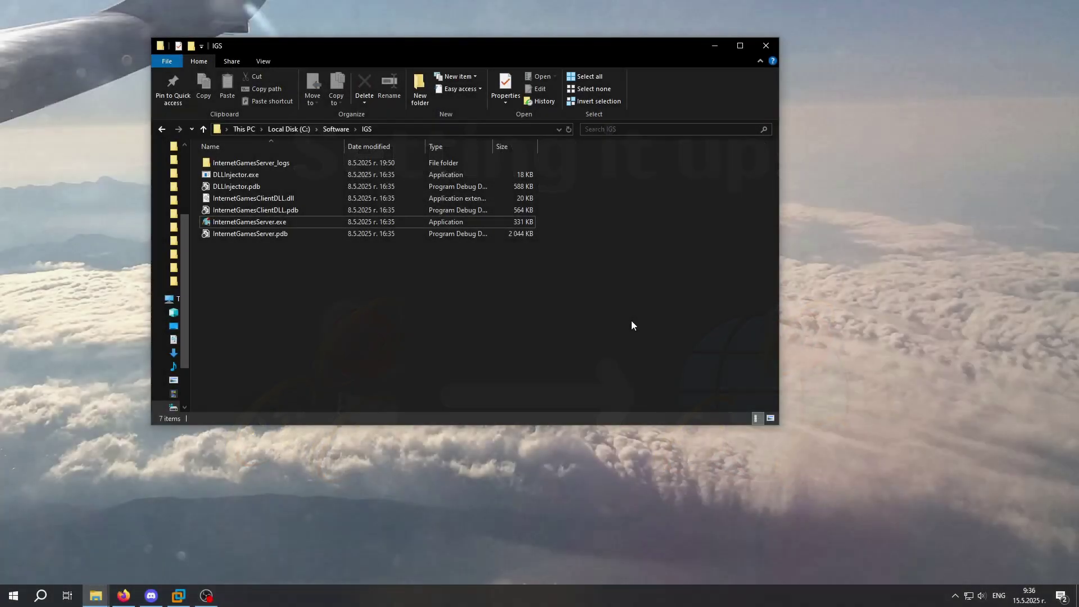
# Launch InternetGamesServer.exe from the IGS folder and allow it through Windows Defender Firewall on private networks
pyautogui.click(285, 222)
pyautogui.doubleClick(284, 222)
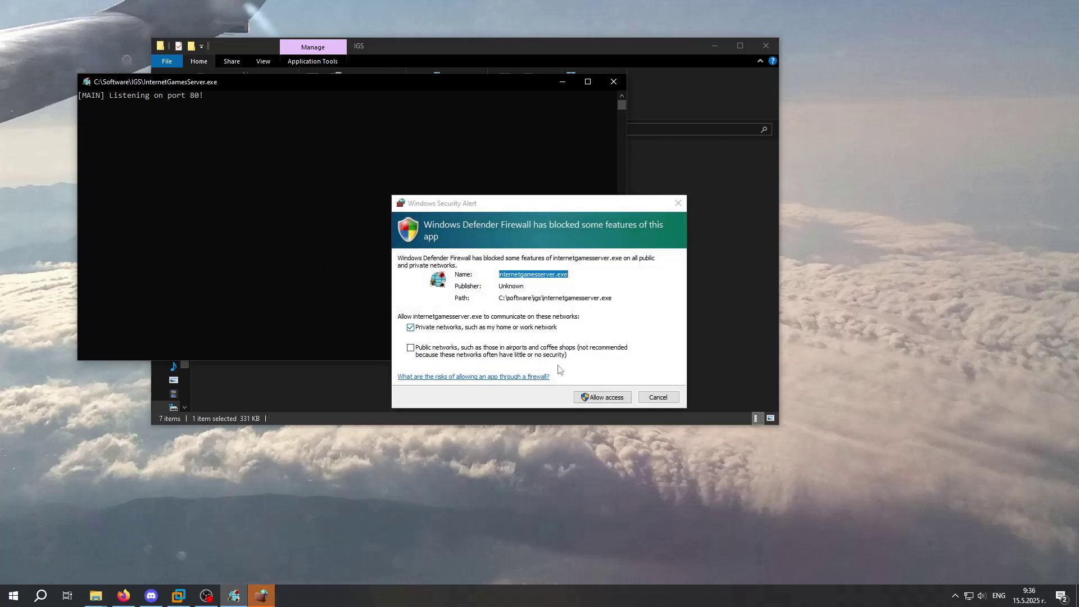
pyautogui.click(588, 398)
pyautogui.click(587, 397)
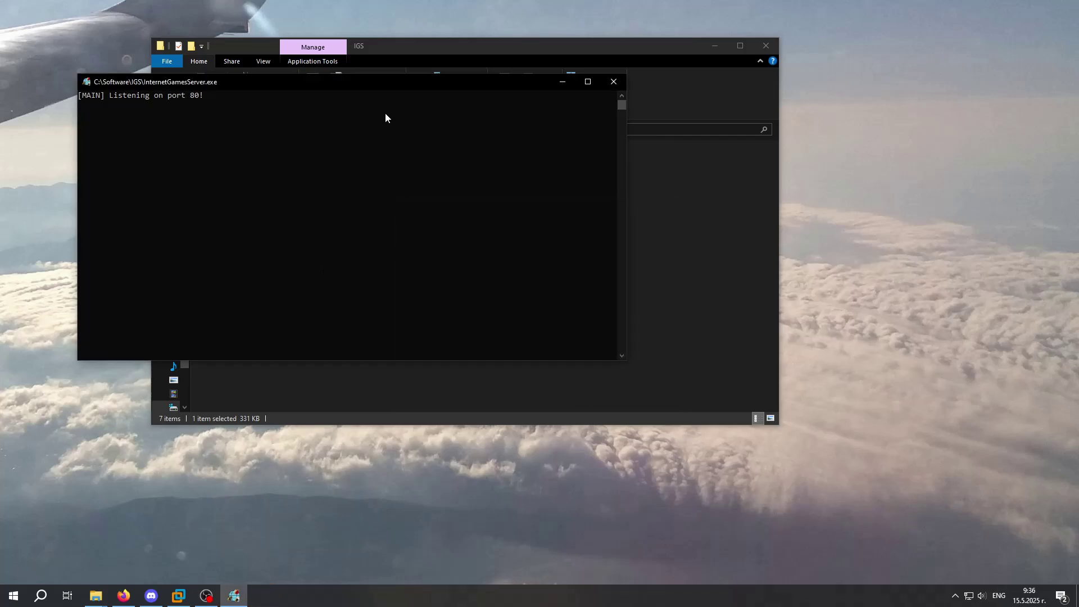
pyautogui.moveTo(379, 86); pyautogui.dragTo(668, 113)
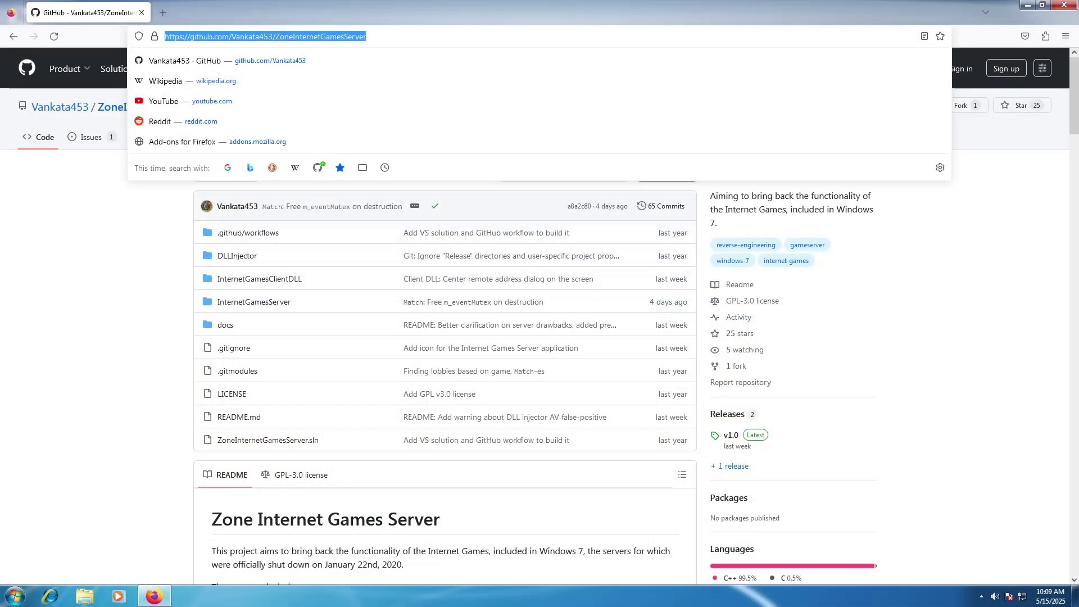
# In Firefox, open the v1.0 release page of the ZoneInternetGamesServer GitHub repository
pyautogui.click(368, 36)
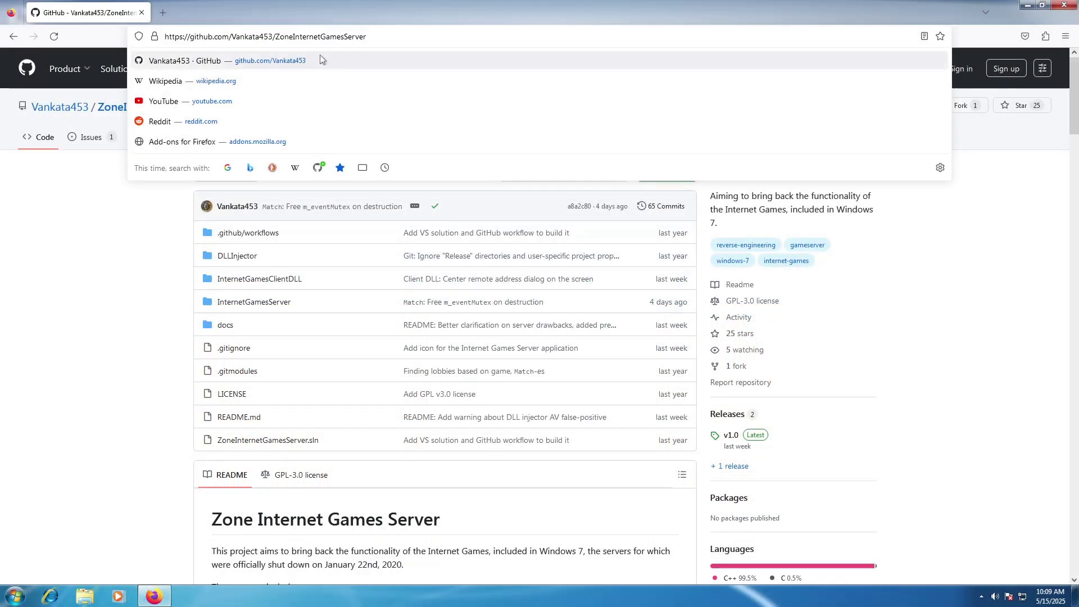
pyautogui.click(112, 213)
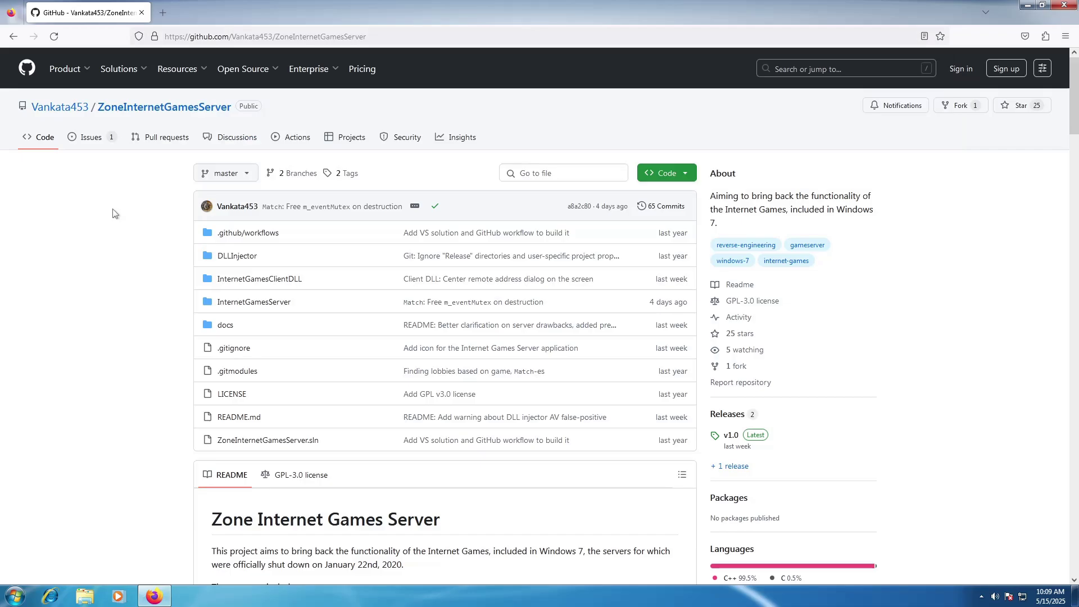
pyautogui.click(730, 447)
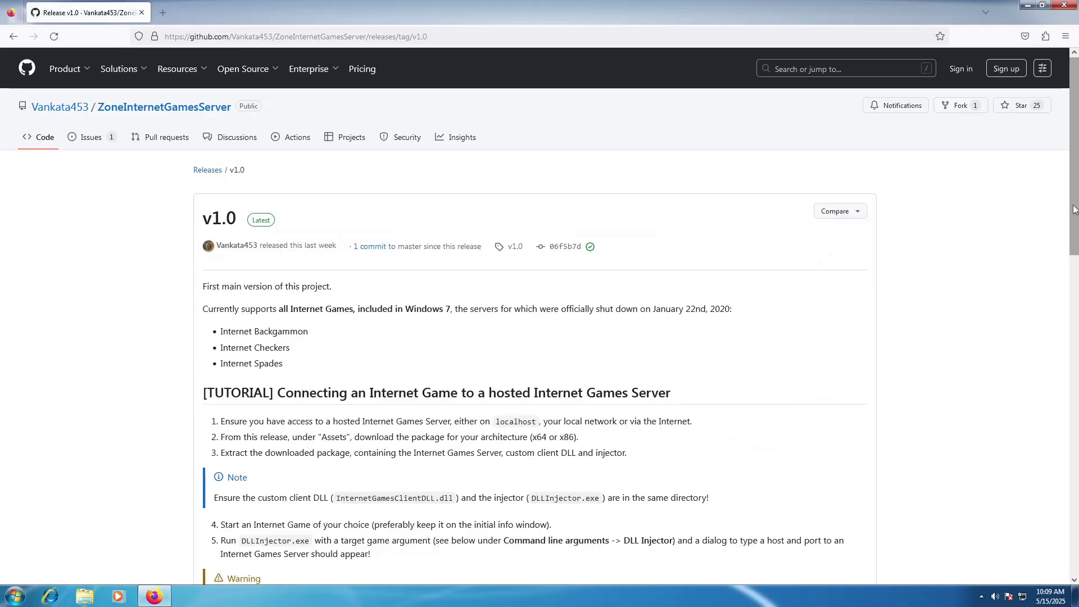
# Download ZoneInternetGamesServer-v0.1.0-Windows-x64-Release.zip from the release's assets
pyautogui.scroll(-5, 1052, 346)
pyautogui.scroll(-10, 1052, 346)
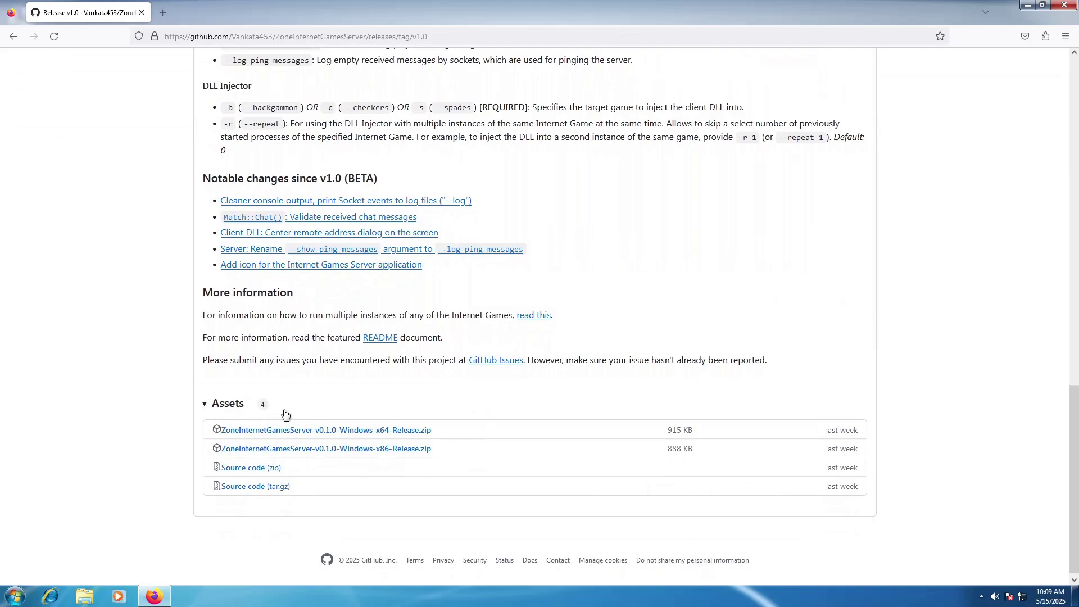
pyautogui.click(385, 430)
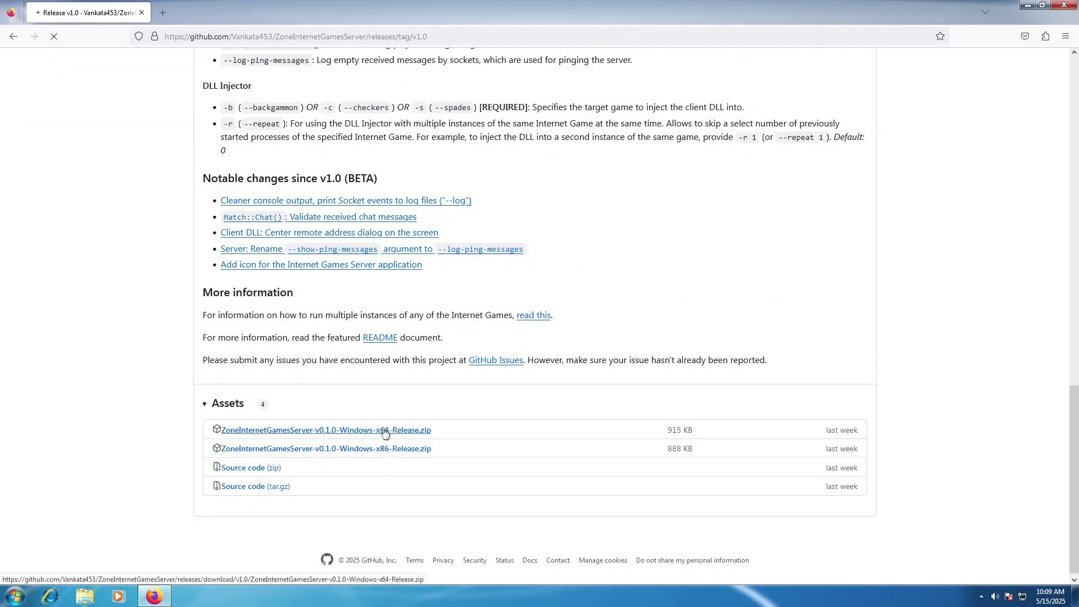
pyautogui.click(1018, 64)
pyautogui.click(946, 161)
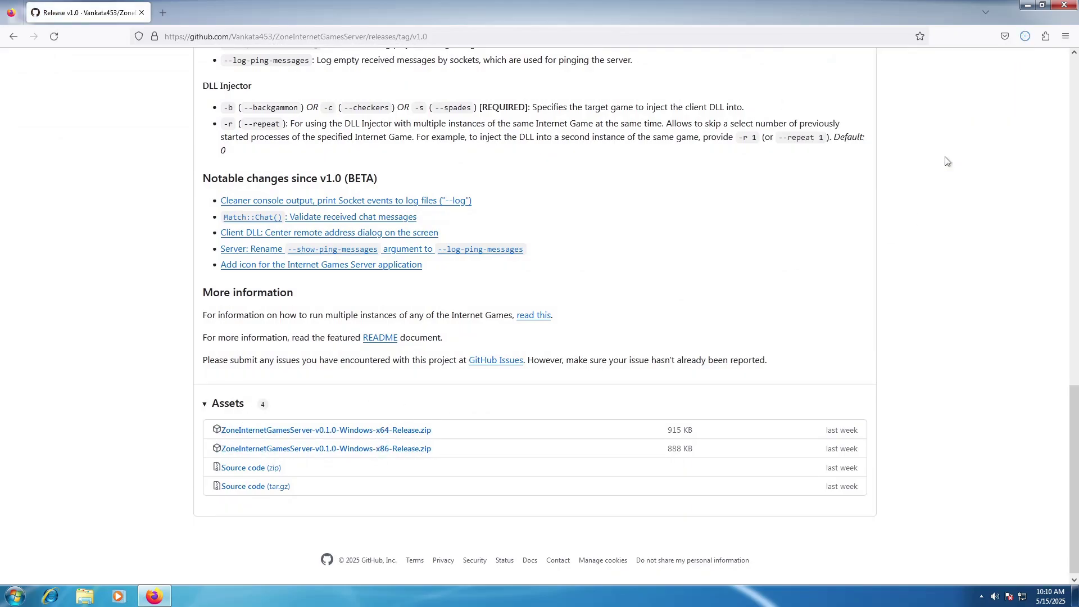
# Show the downloaded zip in its folder and extract it to a Downloads subfolder named ZoneInternetGamesServer
pyautogui.click(1024, 36)
pyautogui.click(1059, 64)
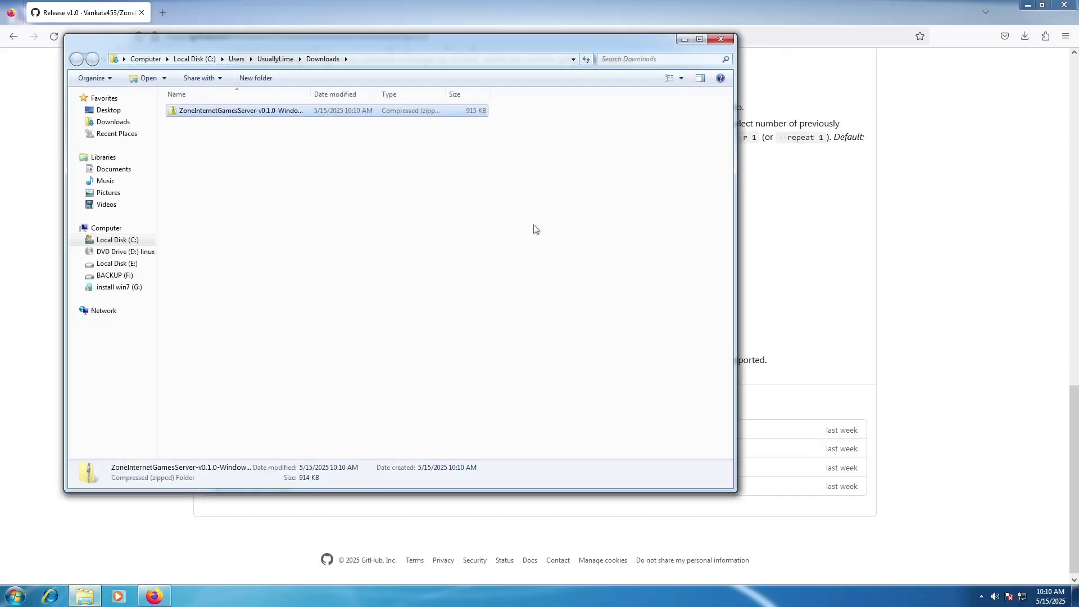
pyautogui.rightClick(256, 113)
pyautogui.click(301, 160)
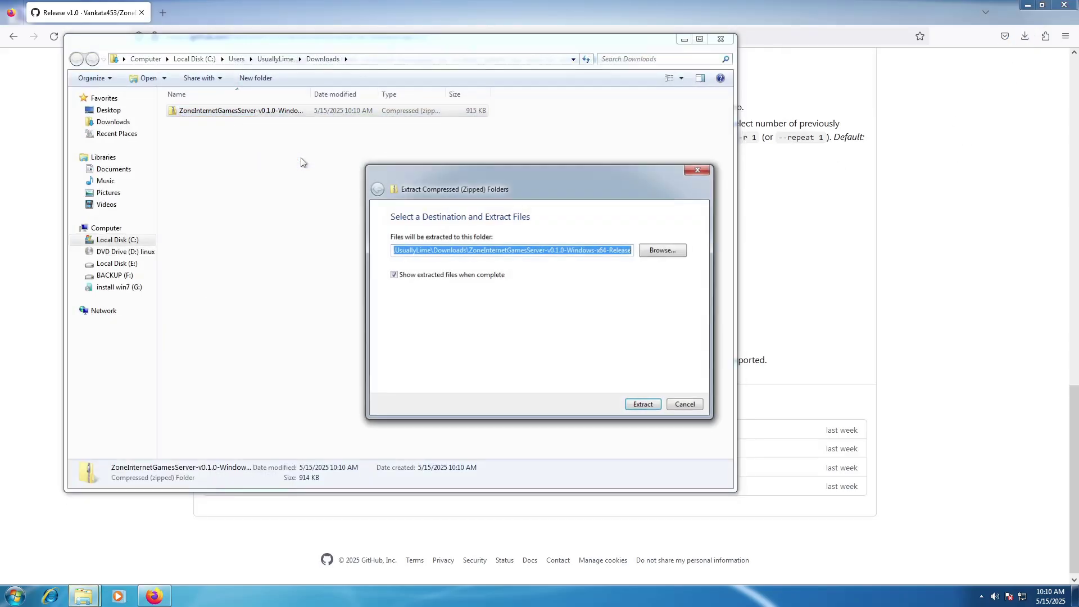
pyautogui.press('End')
pyautogui.press('BackSpace')
pyautogui.press('BackSpace')
pyautogui.press('BackSpace')
pyautogui.press('BackSpace')
pyautogui.press('BackSpace')
pyautogui.press('BackSpace')
pyautogui.press('BackSpace')
pyautogui.press('BackSpace')
pyautogui.press('BackSpace')
pyautogui.press('BackSpace')
pyautogui.press('BackSpace')
pyautogui.press('BackSpace')
pyautogui.press('BackSpace')
pyautogui.press('BackSpace')
pyautogui.press('BackSpace')
pyautogui.press('BackSpace')
pyautogui.press('BackSpace')
pyautogui.press('BackSpace')
pyautogui.press('BackSpace')
pyautogui.press('BackSpace')
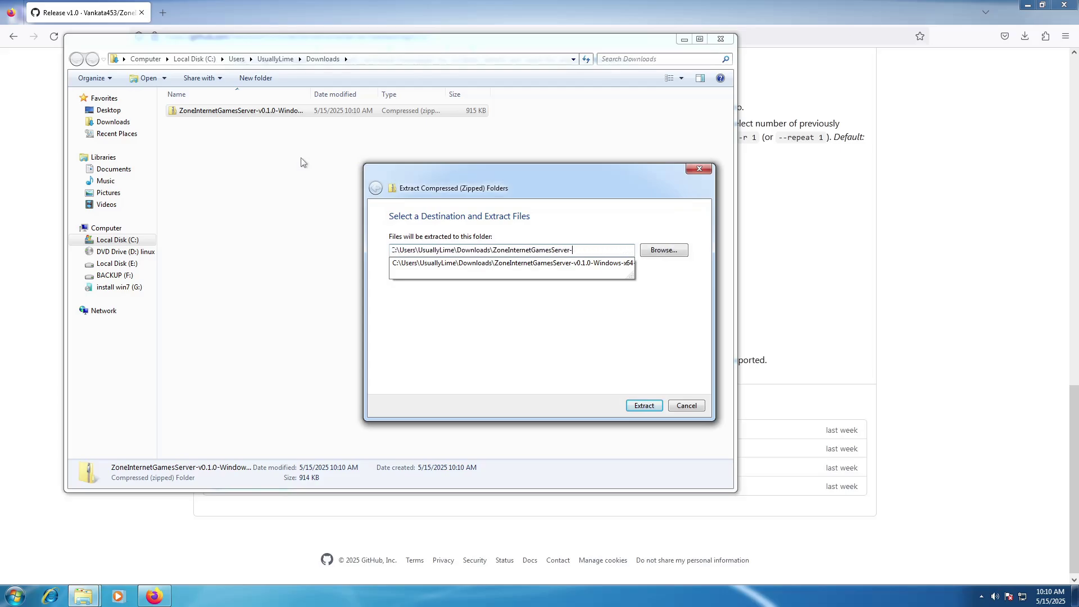
pyautogui.click(634, 405)
pyautogui.click(634, 404)
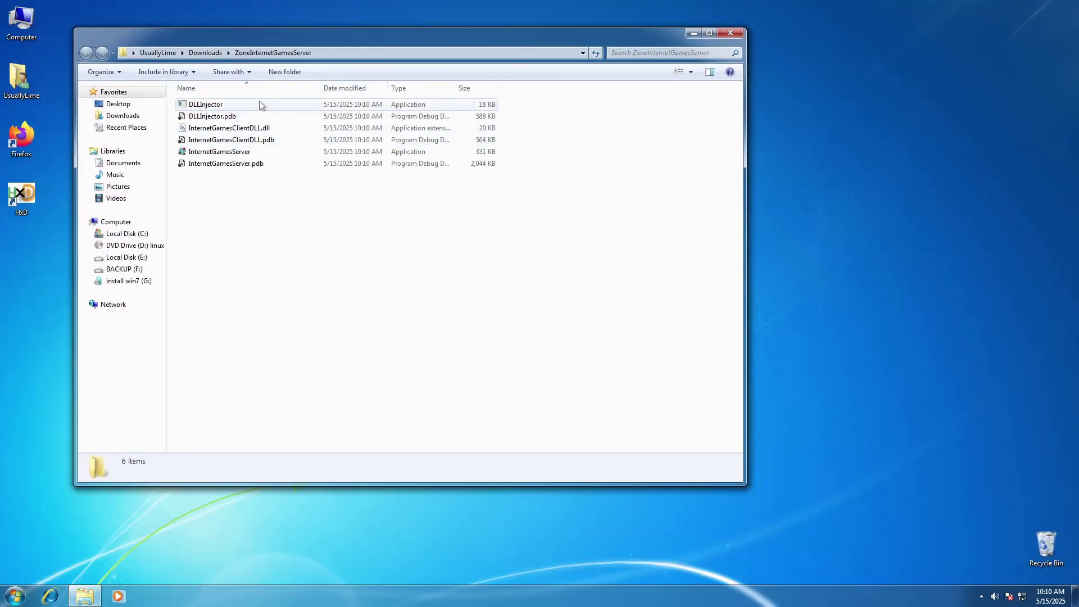
# Select DLLInjector and InternetGamesClientDLL.dll together in the extracted ZoneInternetGamesServer folder
pyautogui.moveTo(321, 249); pyautogui.dragTo(288, 266)
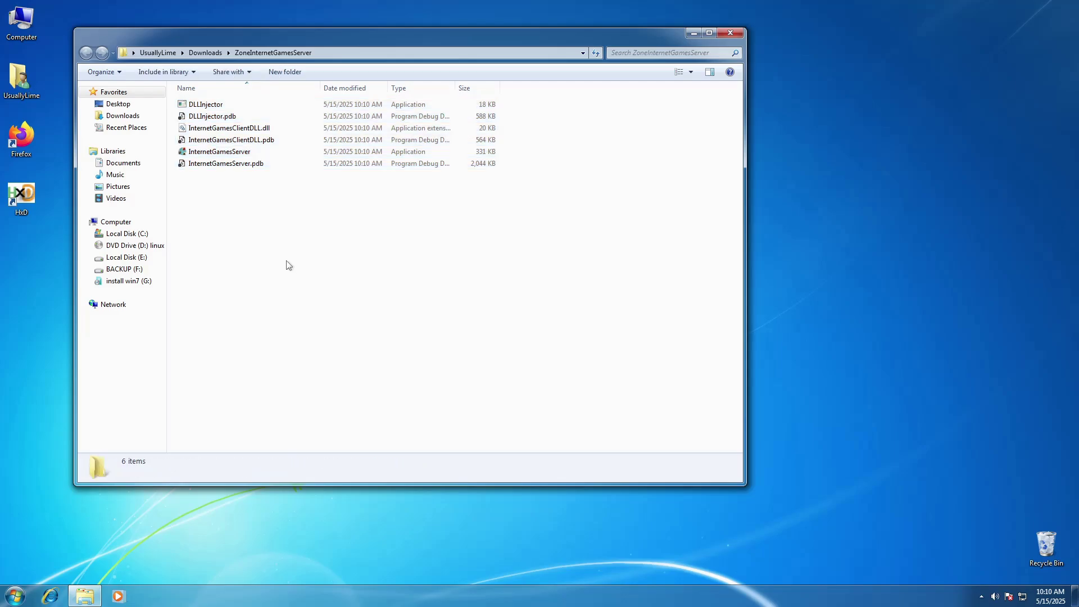
pyautogui.click(251, 105)
pyautogui.keyDown('ctrl'); pyautogui.click(255, 128); pyautogui.keyUp('ctrl')
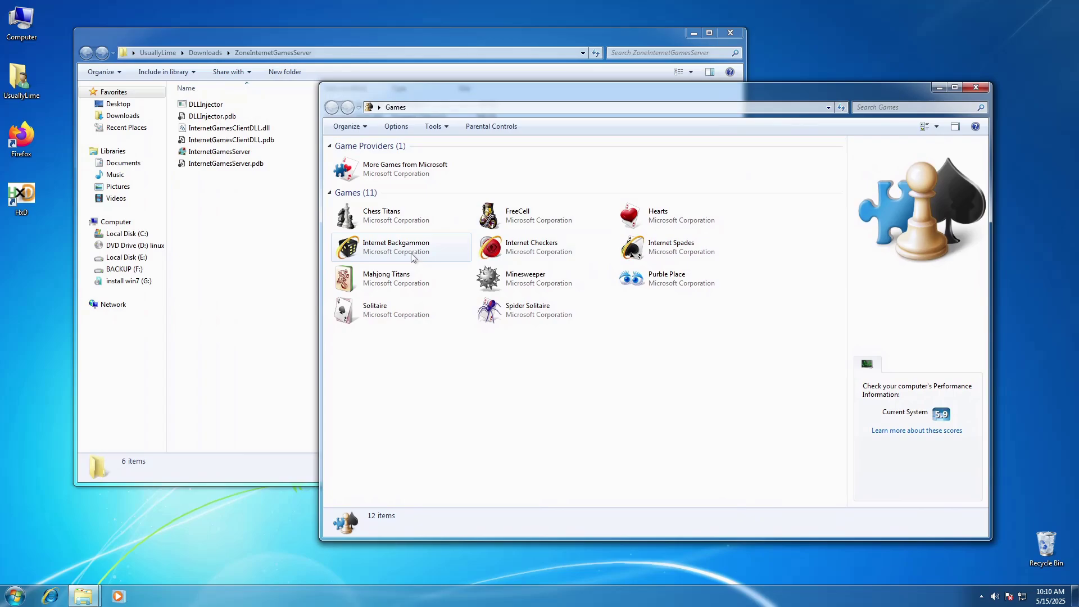
# Start Internet Backgammon from the Games folder, leaving it on its initial info window, and minimize the Games folder
pyautogui.doubleClick(413, 252)
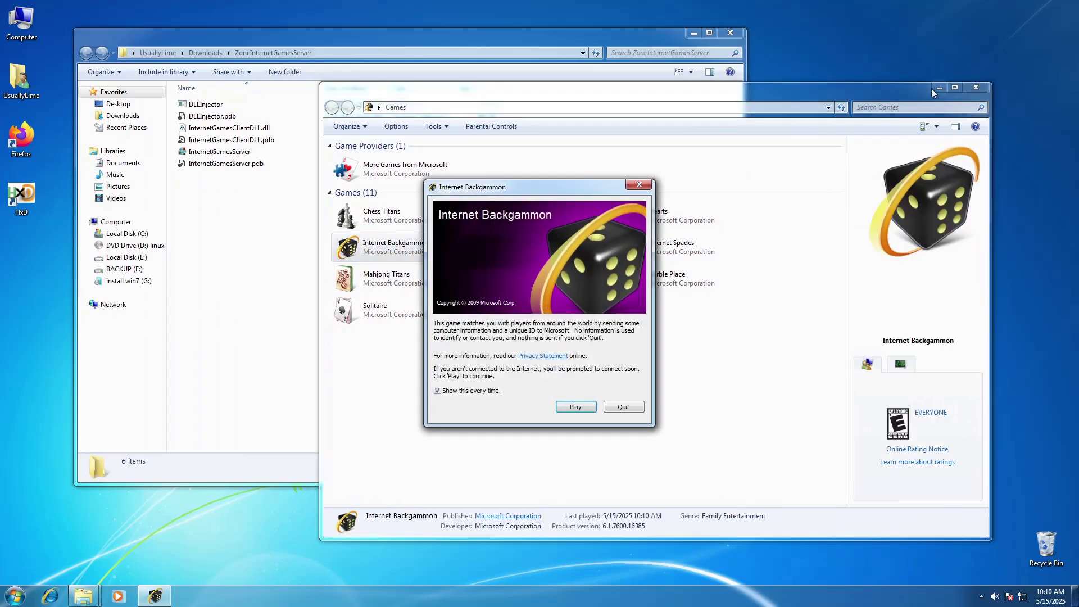
pyautogui.click(935, 89)
pyautogui.moveTo(572, 191); pyautogui.dragTo(638, 185)
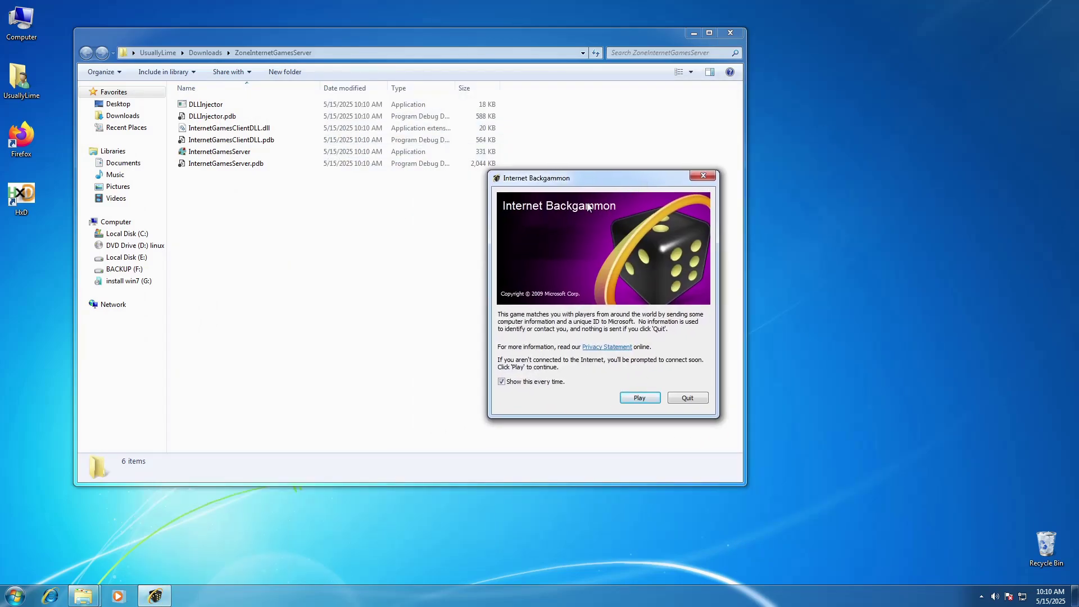
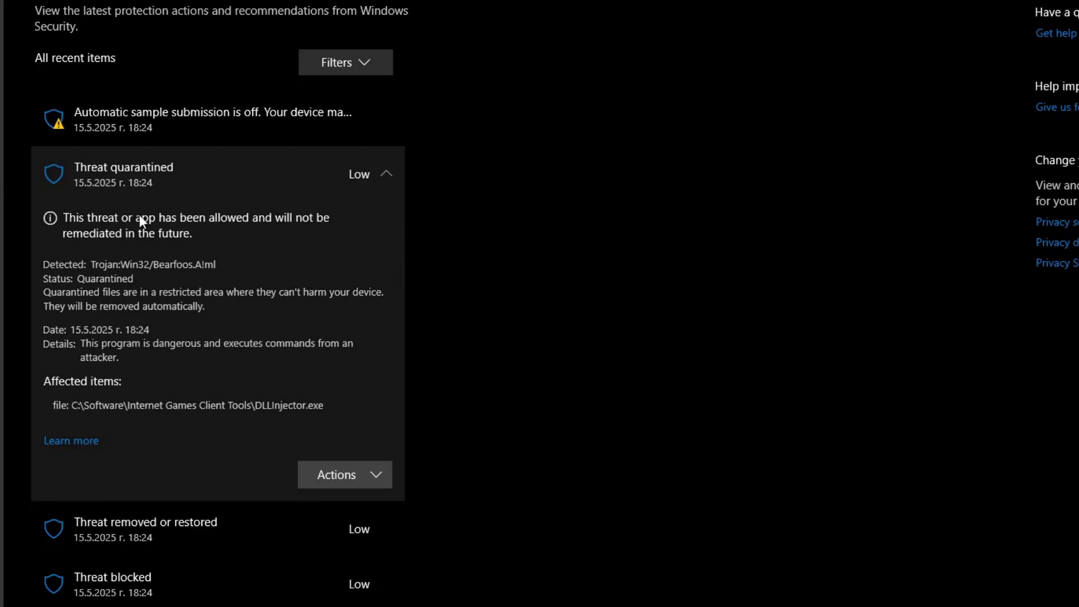
# In Windows Security's protection history, show the available actions for the quarantined DLLInjector.exe threat
pyautogui.click(362, 482)
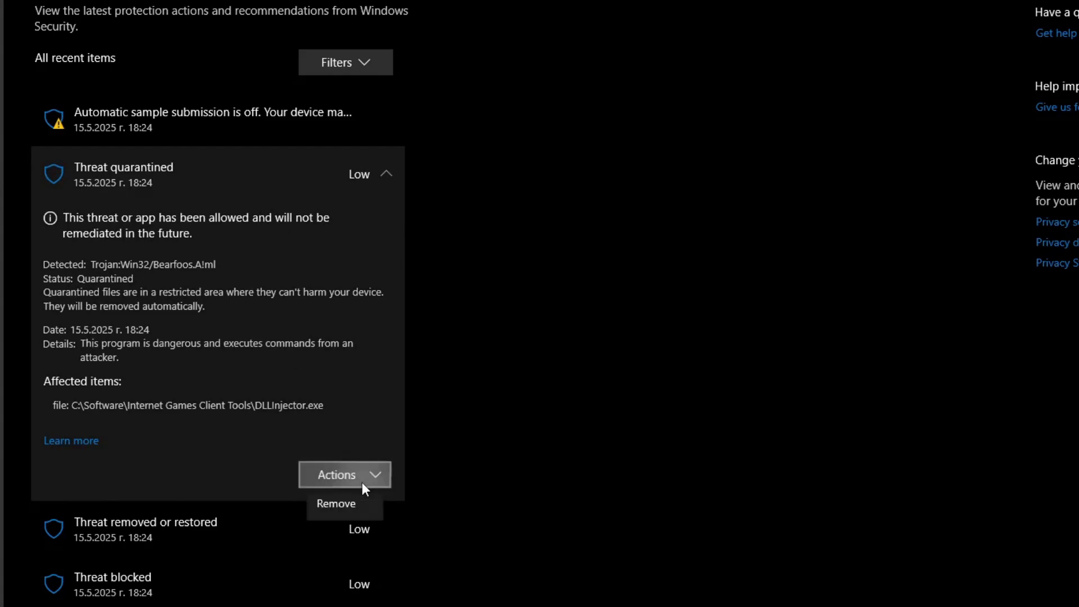
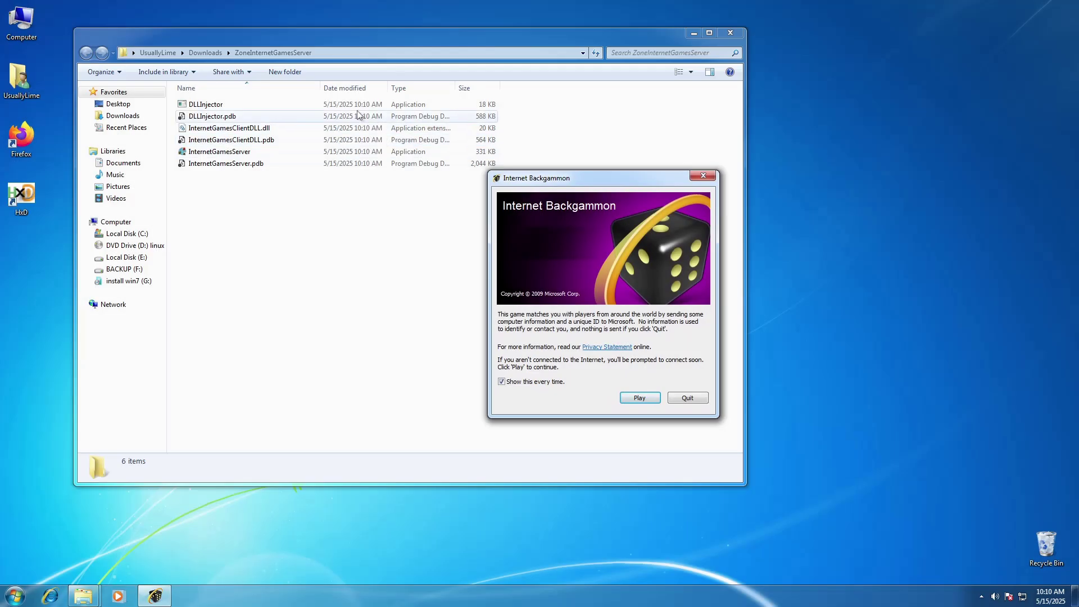
# Open a command prompt in the ZoneInternetGamesServer folder and run "DLLInjector.exe -b" to target Backgammon
pyautogui.click(314, 52)
pyautogui.write('cmd')
pyautogui.press('Return')
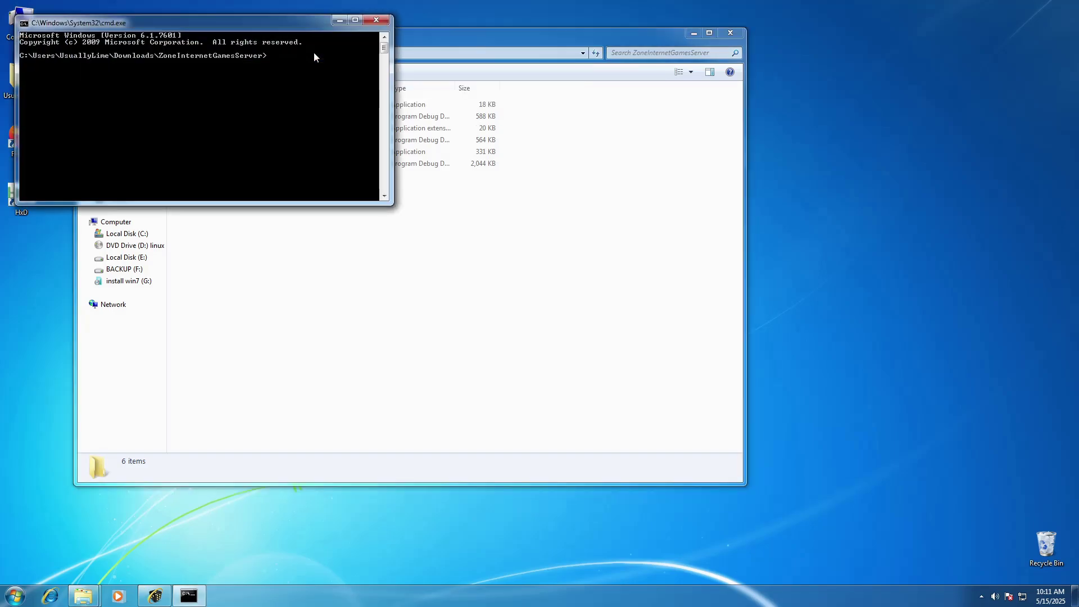
pyautogui.write('DLLInjector.exe -b')
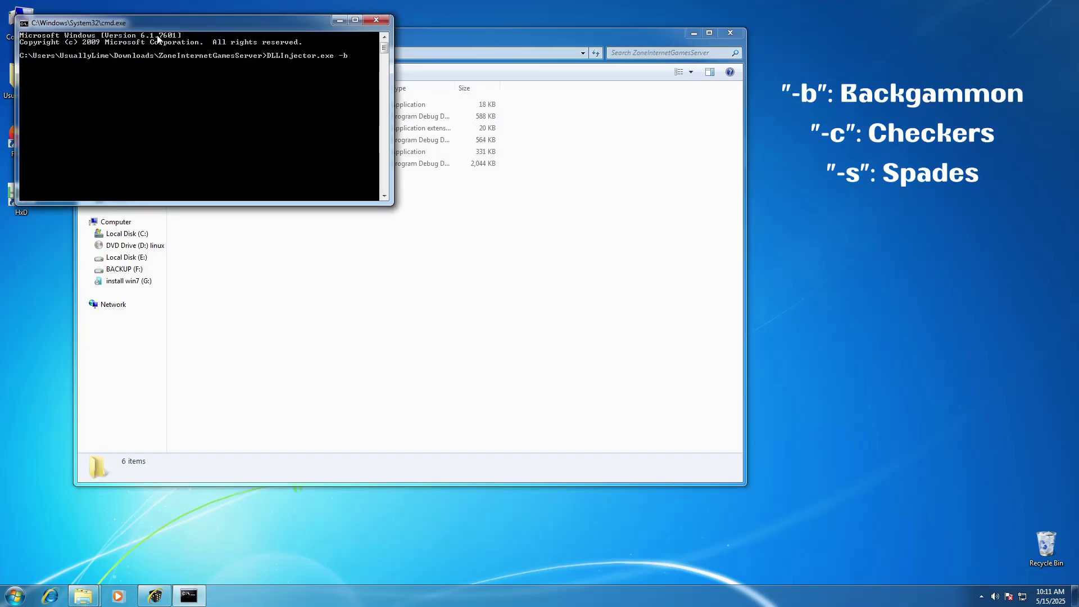
pyautogui.rightClick(89, 25)
pyautogui.moveTo(118, 108)
pyautogui.click(180, 108)
pyautogui.moveTo(266, 55); pyautogui.dragTo(282, 57)
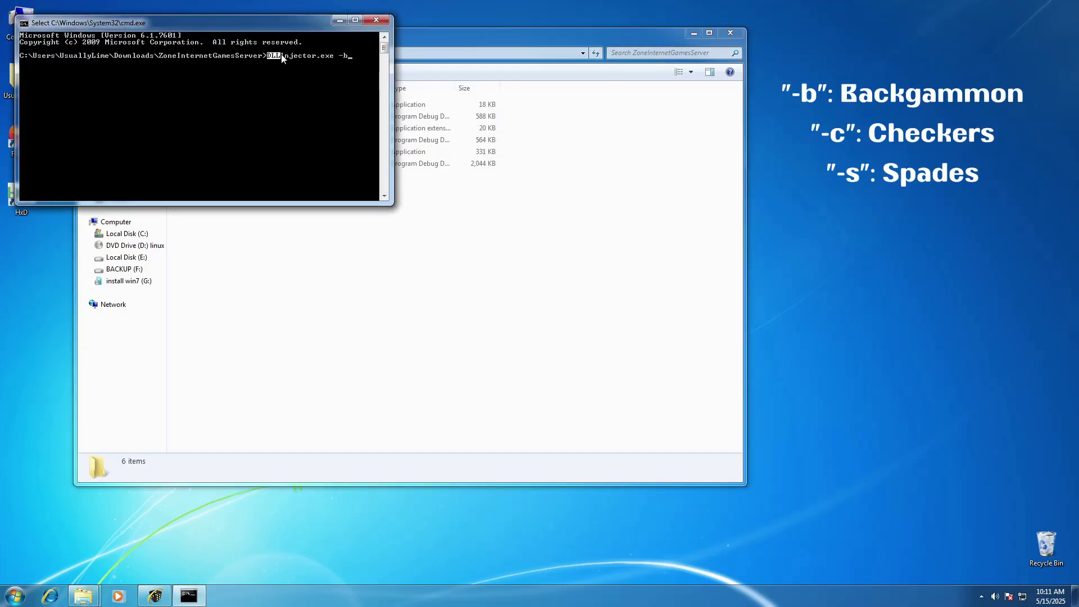
pyautogui.rightClick(348, 62)
pyautogui.press('Escape')
pyautogui.press('Return')
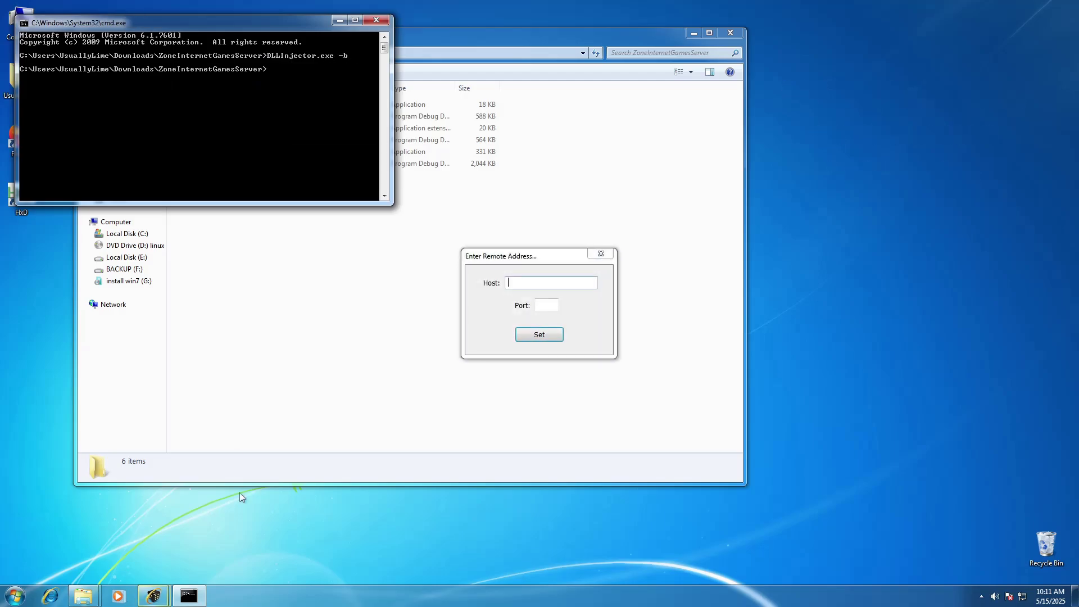
# Set Internet Backgammon's remote address to host 192.168.138.126 and port 80, and start playing
pyautogui.moveTo(152, 595)
pyautogui.click(92, 531)
pyautogui.click(482, 260)
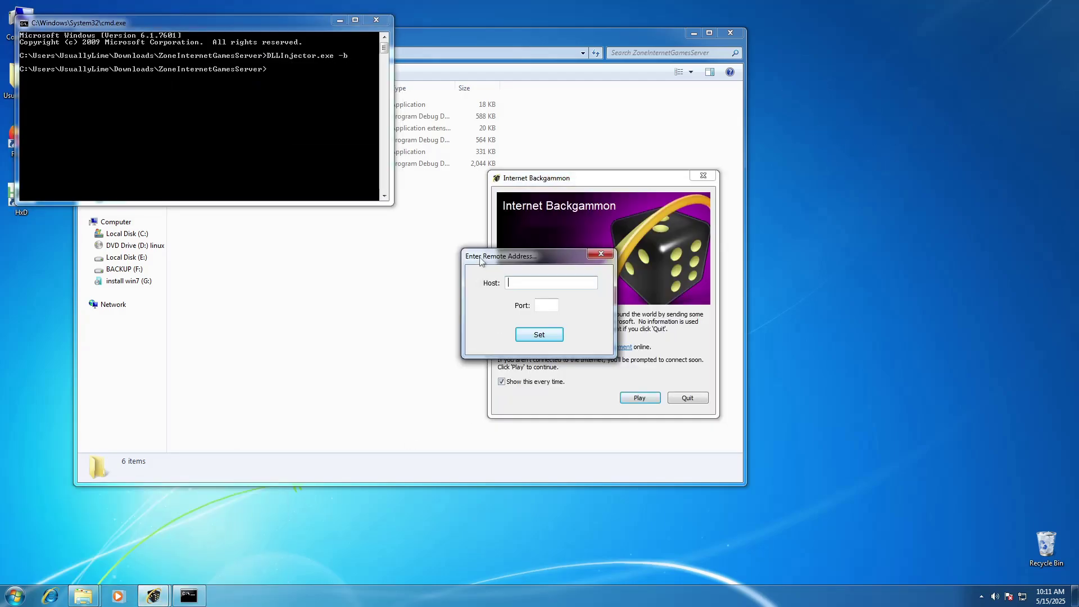
pyautogui.moveTo(481, 260); pyautogui.dragTo(544, 312)
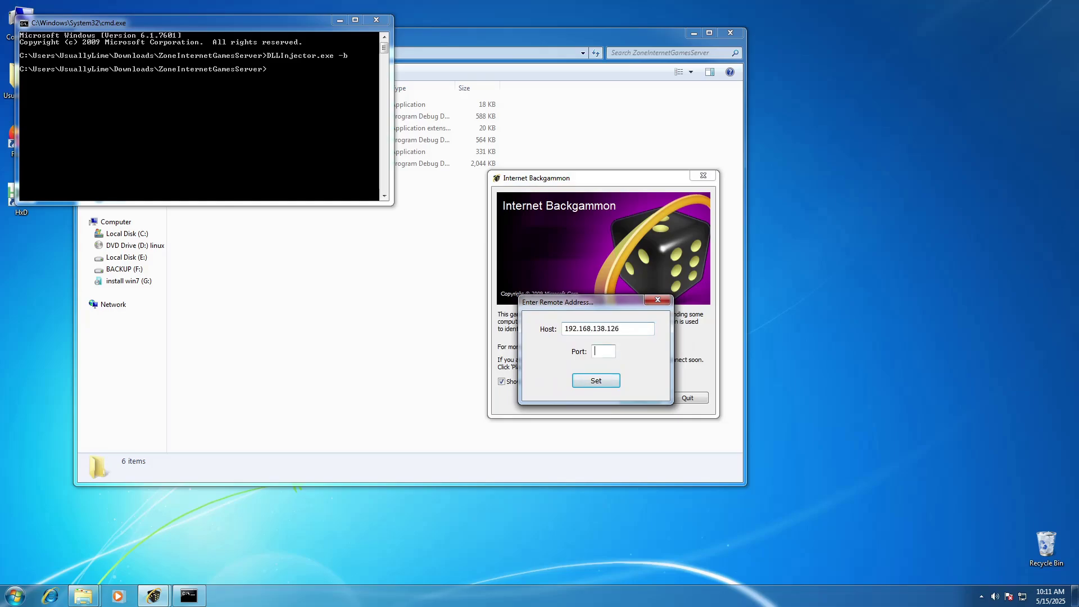
pyautogui.click(593, 383)
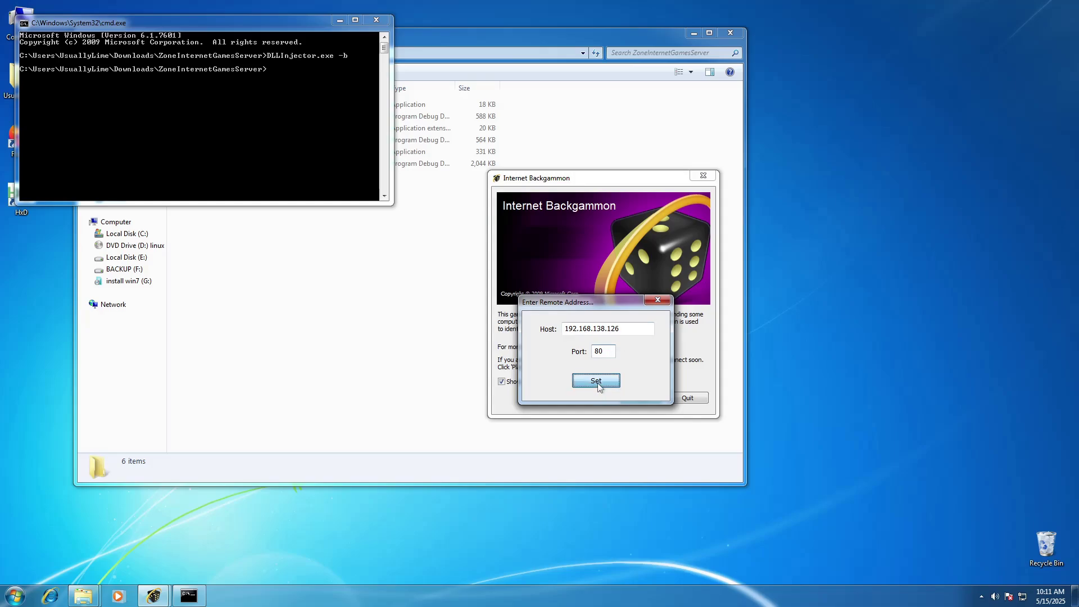
pyautogui.click(630, 399)
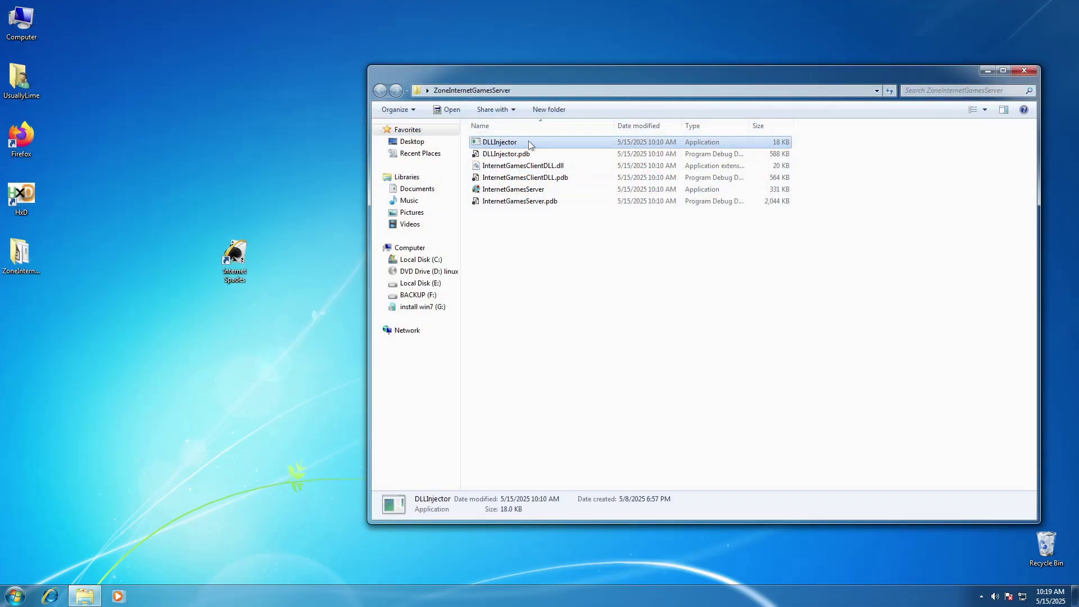
# Create a desktop shortcut to DLLInjector and append the -s argument to its target
pyautogui.moveTo(528, 141); pyautogui.dragTo(192, 255)
pyautogui.click(280, 253)
pyautogui.rightClick(191, 259)
pyautogui.click(210, 478)
pyautogui.click(340, 383)
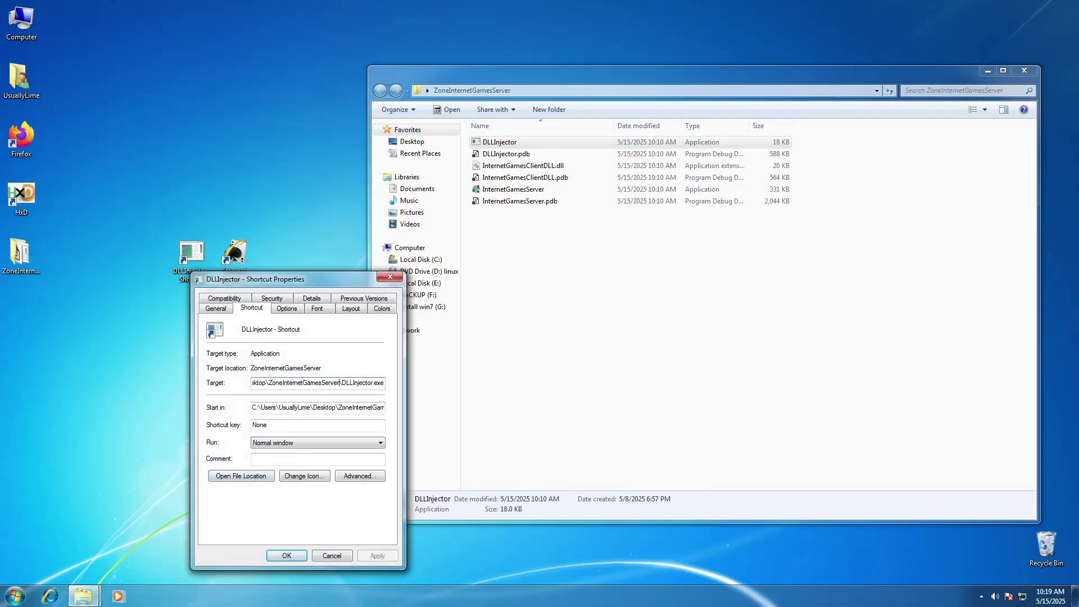
pyautogui.write('-s')
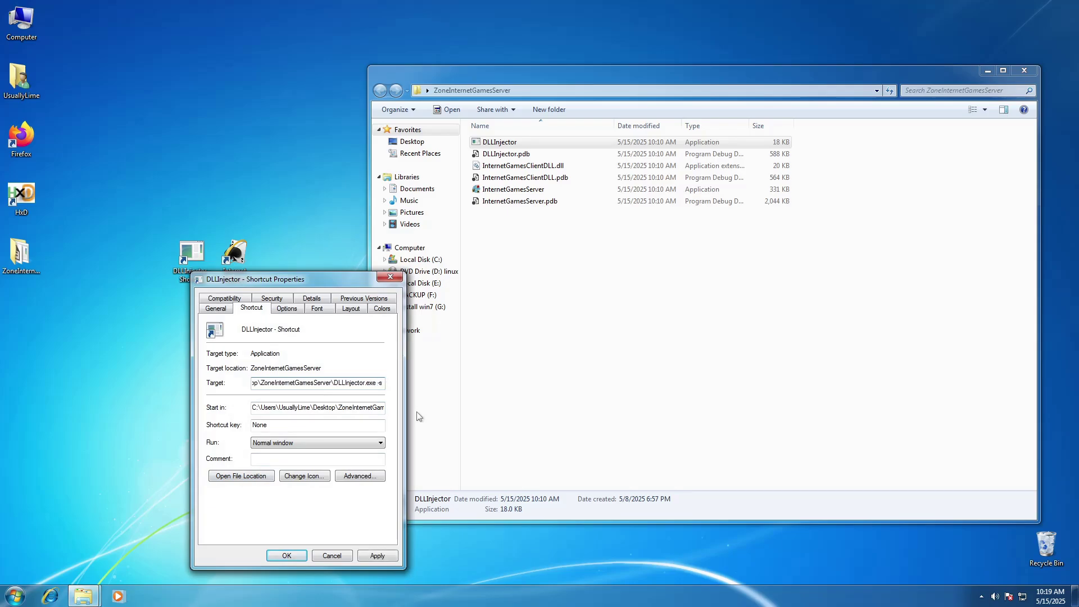
pyautogui.click(376, 555)
pyautogui.click(286, 556)
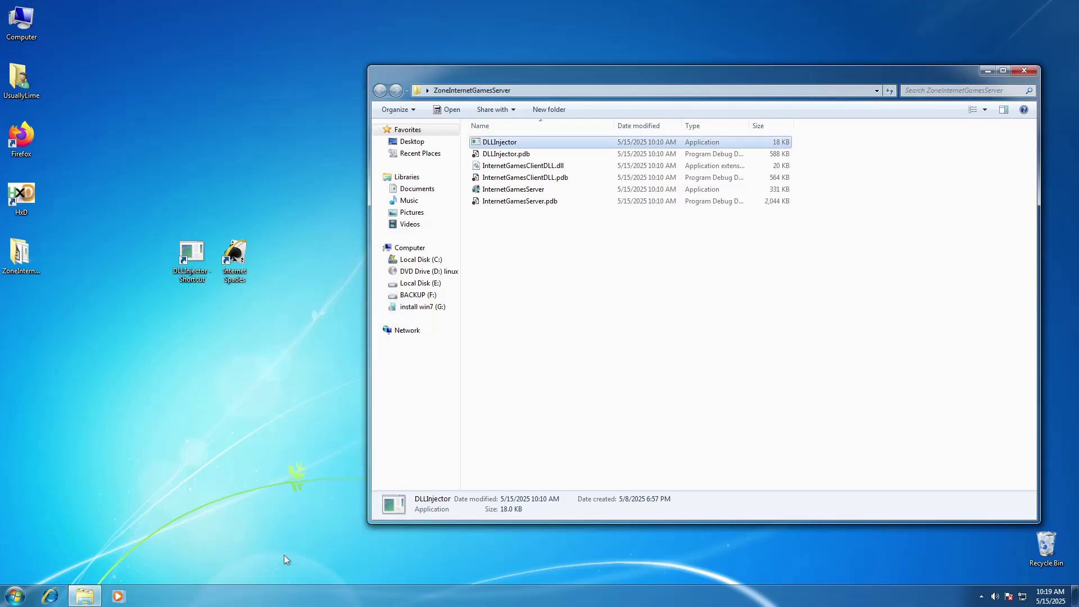
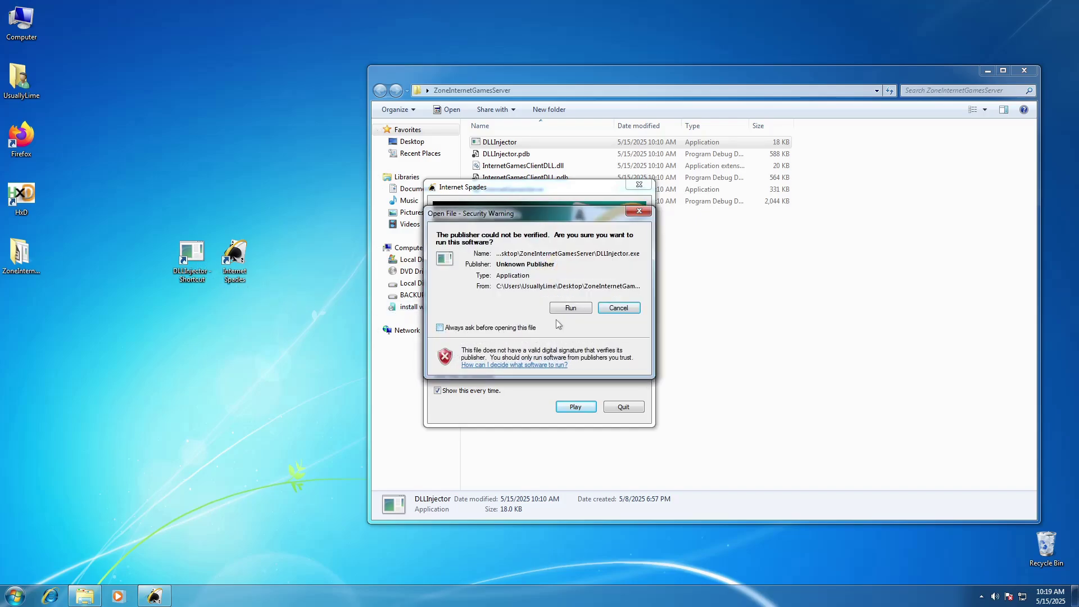
# Allow the unverified DLLInjector.exe to run against the open Internet Spades game
pyautogui.click(563, 308)
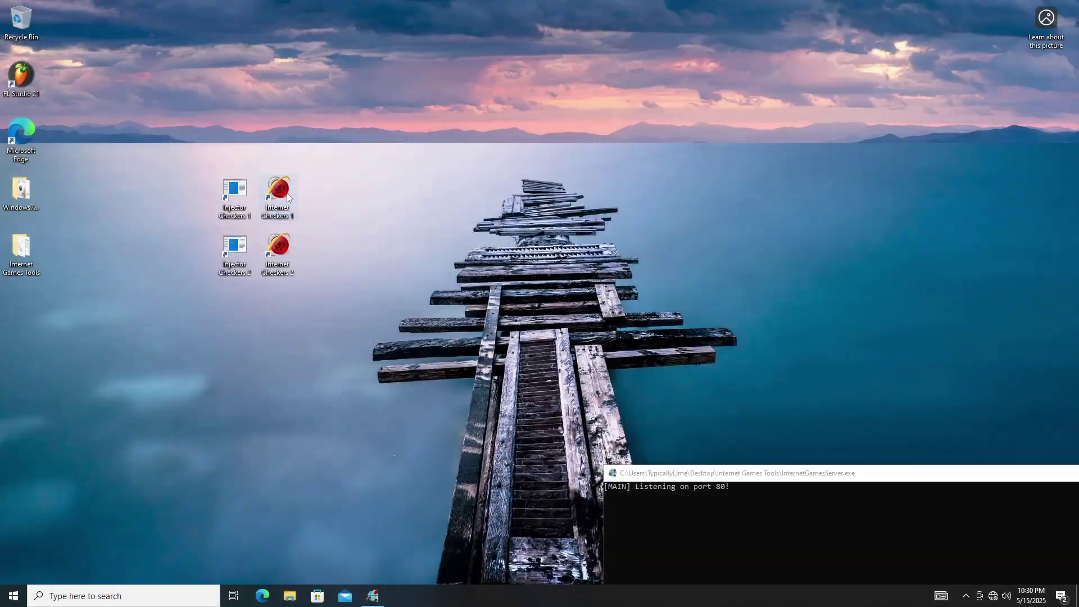
# Launch the Internet Checkers clients, start a match between them and make Red's opening move
pyautogui.doubleClick(279, 194)
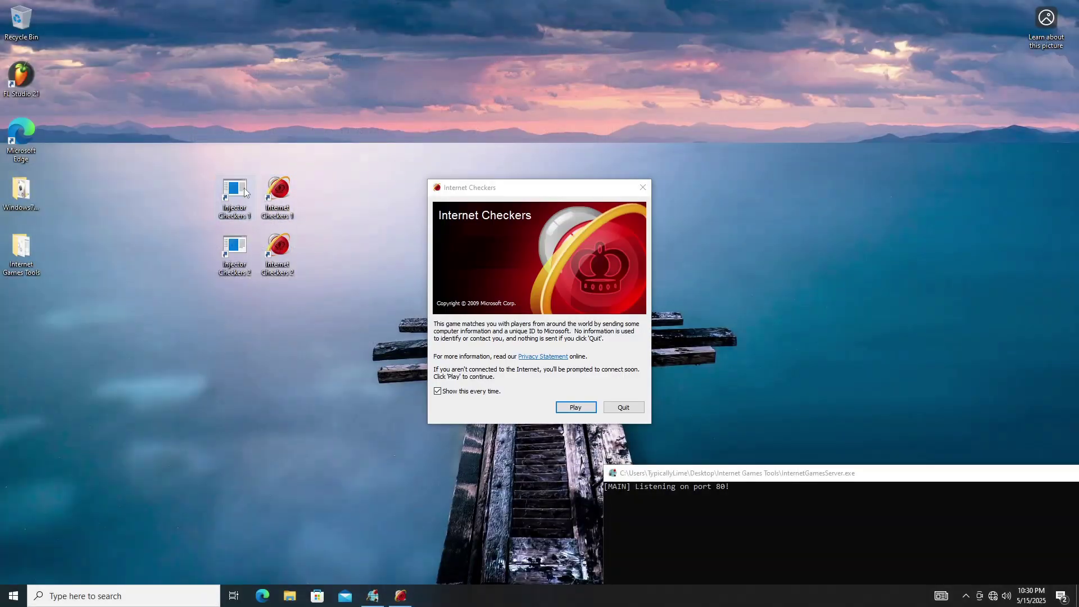
pyautogui.click(575, 407)
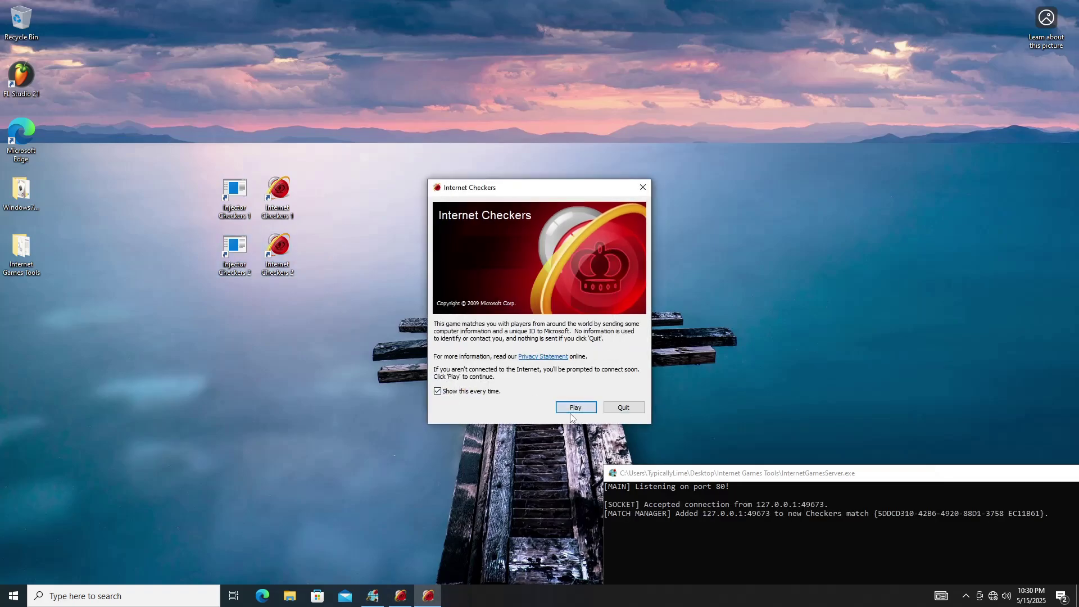
pyautogui.click(572, 411)
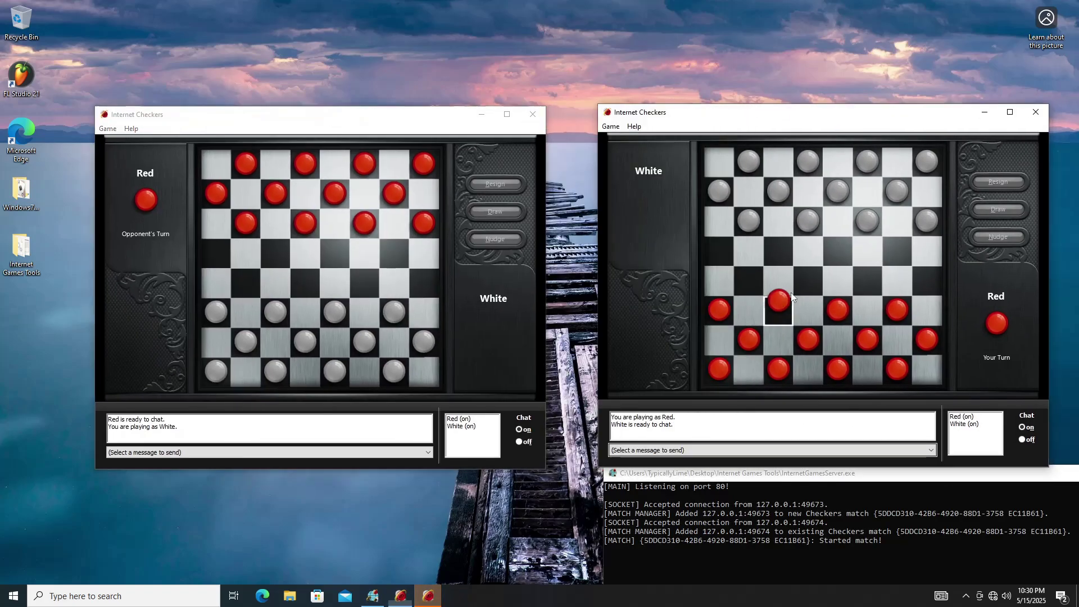
pyautogui.click(807, 279)
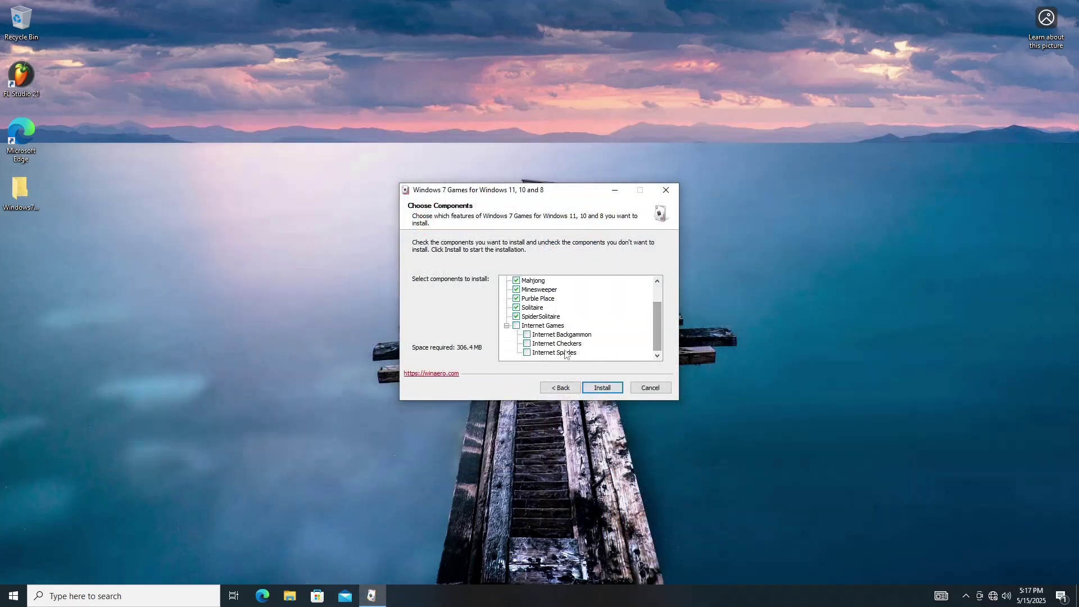
# Include the Internet Games component group in the Windows 7 Games installation
pyautogui.click(518, 325)
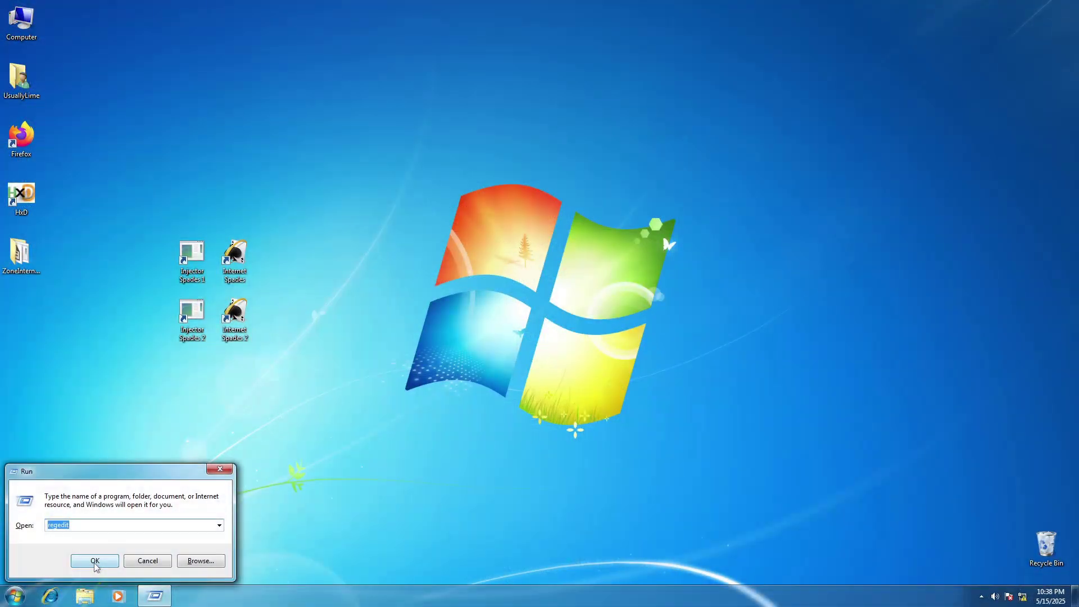
# Run regedit with elevation allowed and open the key HKEY_CURRENT_USER\Software\Microsoft\zone.com\Zgmprxy
pyautogui.click(93, 559)
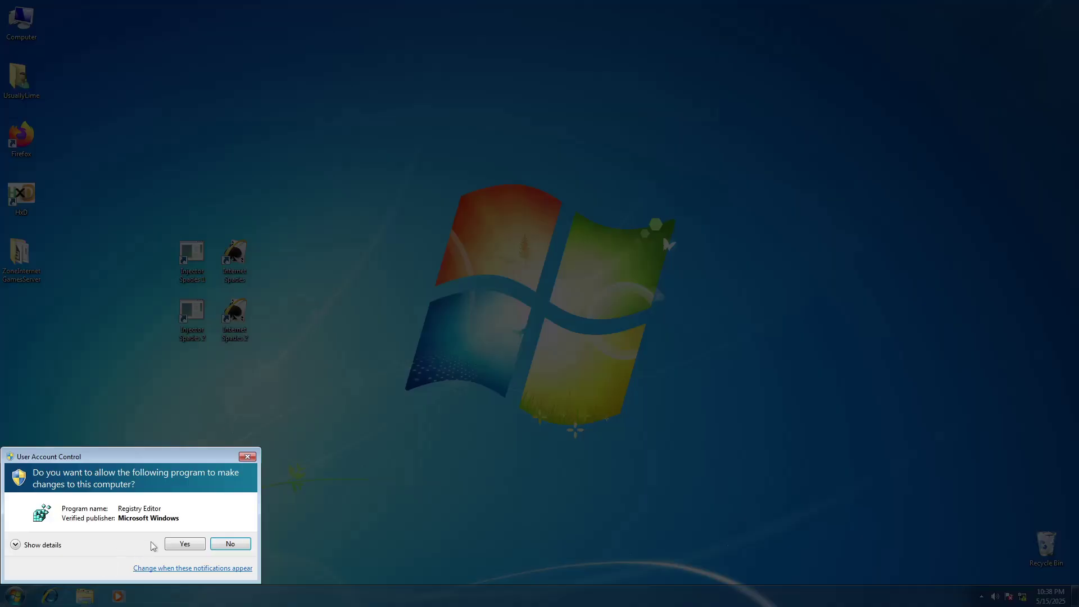
pyautogui.click(171, 543)
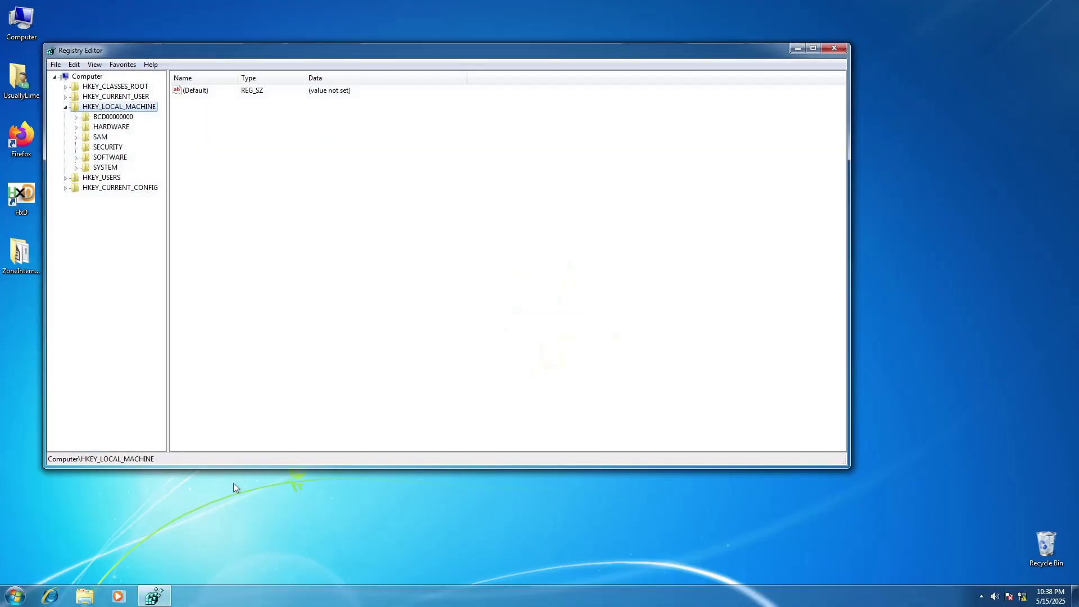
pyautogui.click(66, 107)
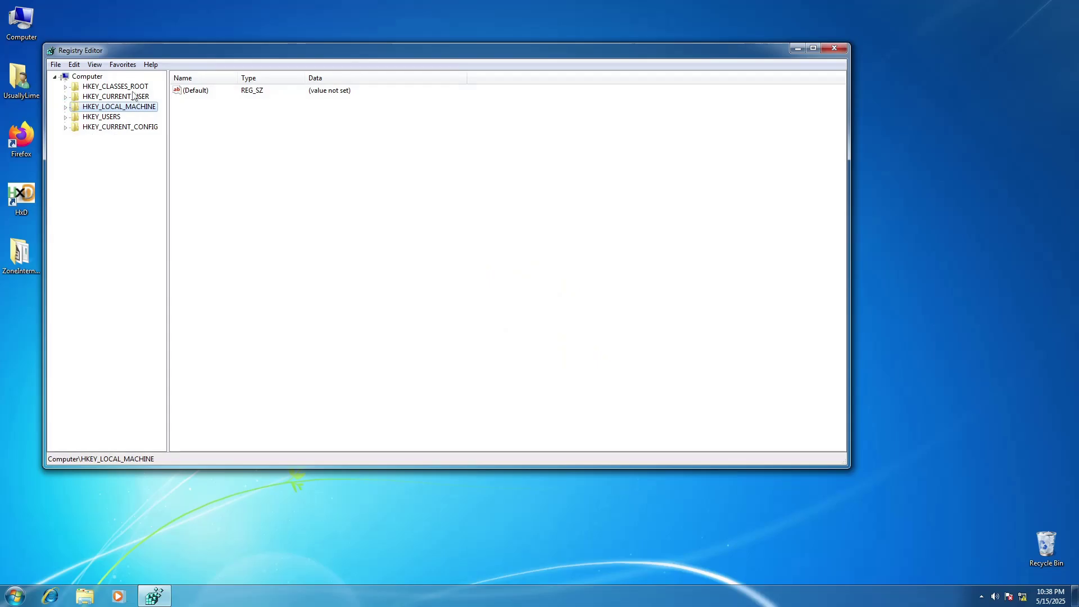
pyautogui.click(132, 96)
pyautogui.click(66, 97)
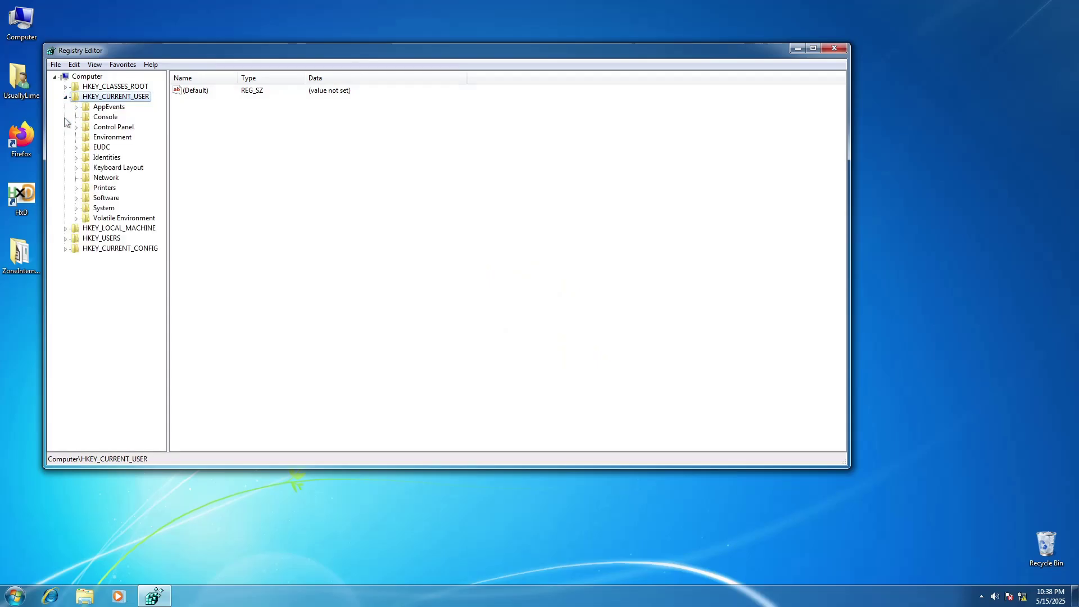
pyautogui.click(77, 198)
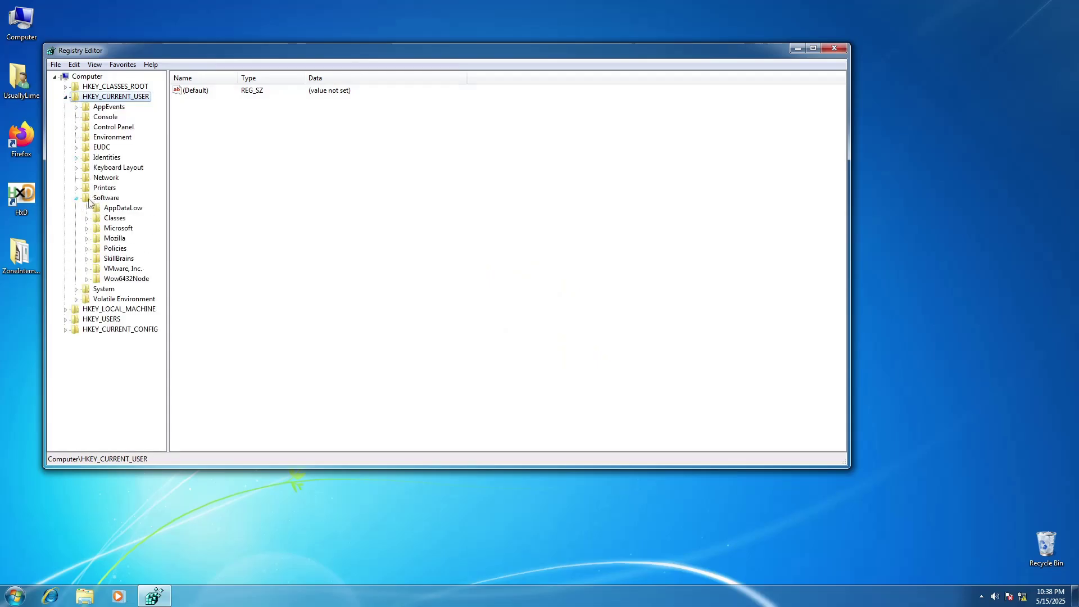
pyautogui.click(87, 228)
pyautogui.scroll(-5, 149, 331)
pyautogui.click(126, 340)
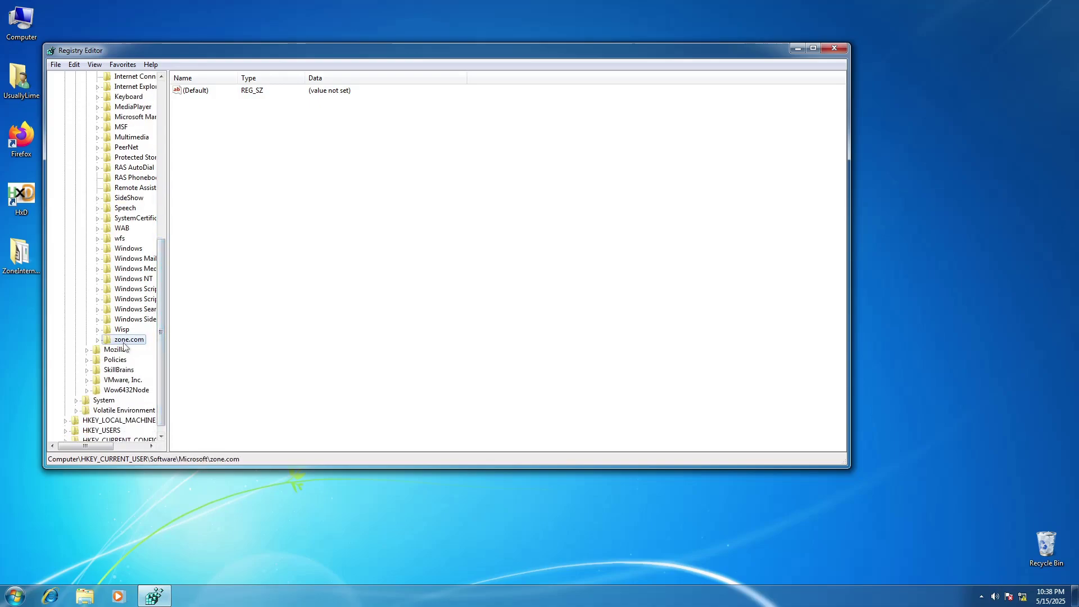
pyautogui.click(97, 339)
pyautogui.click(138, 361)
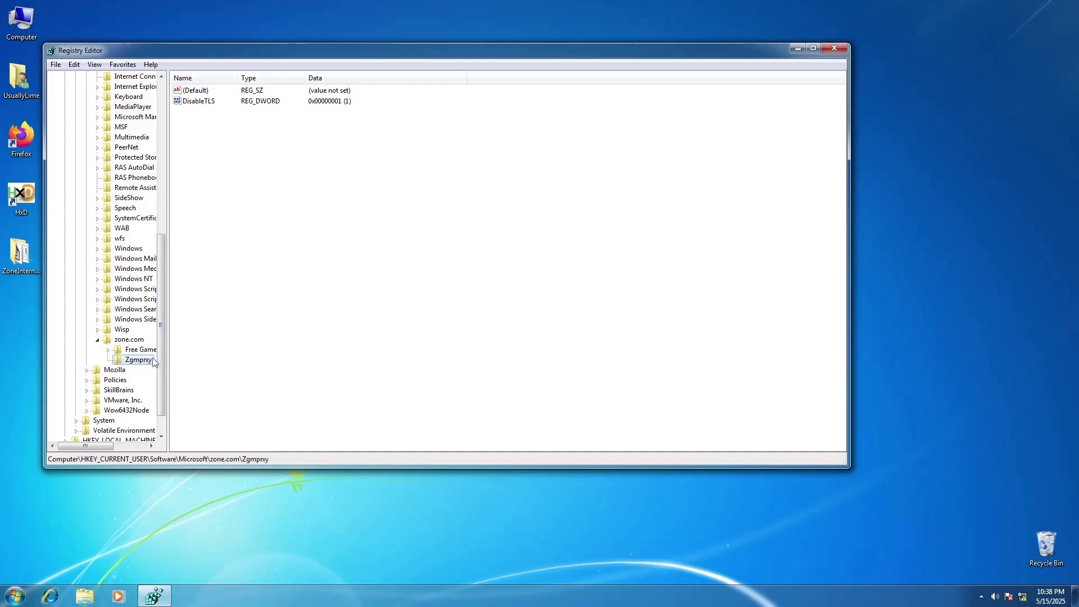
# Create a DWORD (32-bit) value named EnableLogging in the Zgmprxy key and set it to 1
pyautogui.rightClick(238, 208)
pyautogui.moveTo(253, 217)
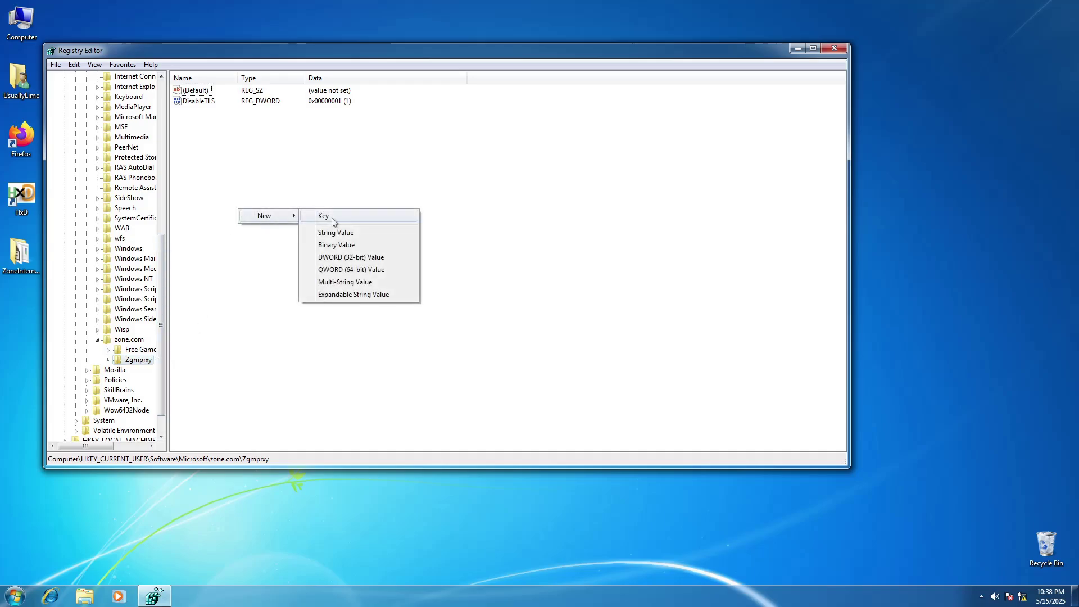
pyautogui.click(346, 260)
pyautogui.write('Ebn')
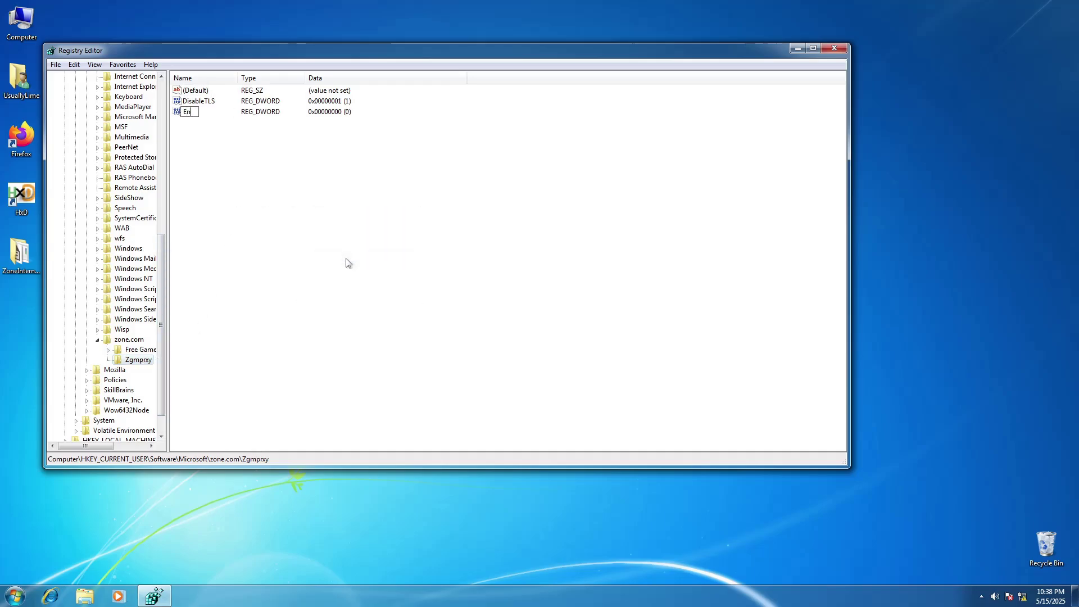
pyautogui.write('bleLogging')
pyautogui.press('Return')
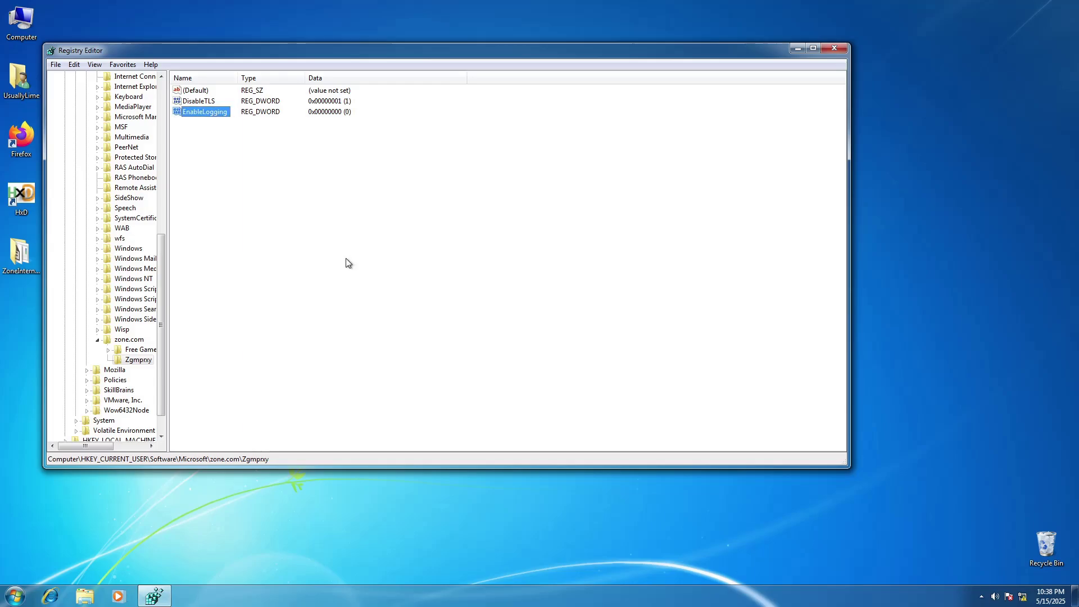
pyautogui.press('Return')
pyautogui.write('1')
pyautogui.press('Return')
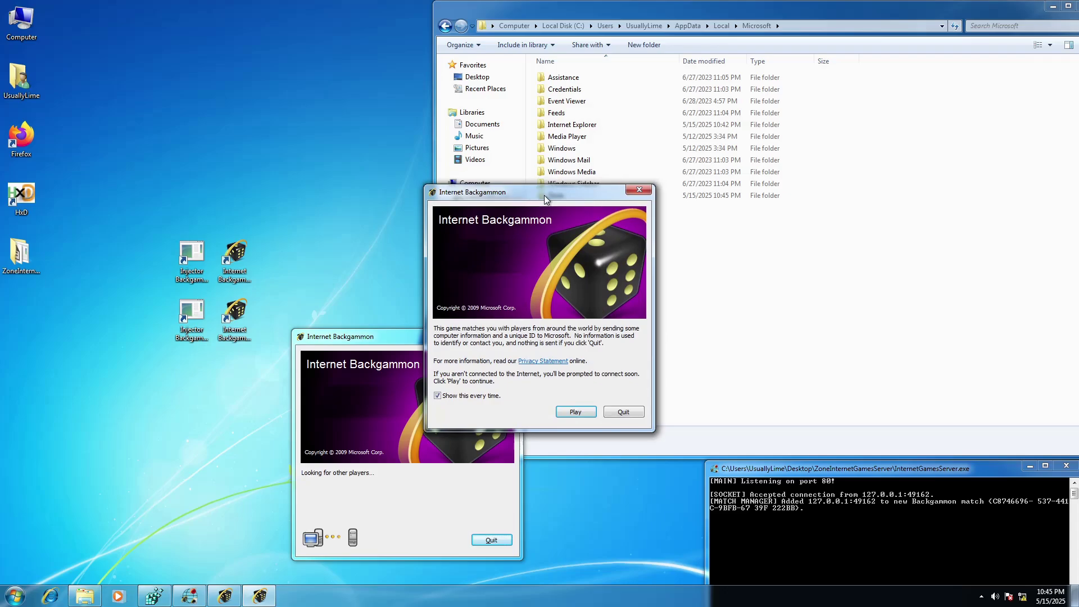
# Start play in the second Internet Backgammon client so it joins the first client's match
pyautogui.click(575, 406)
pyautogui.moveTo(581, 191); pyautogui.dragTo(450, 306)
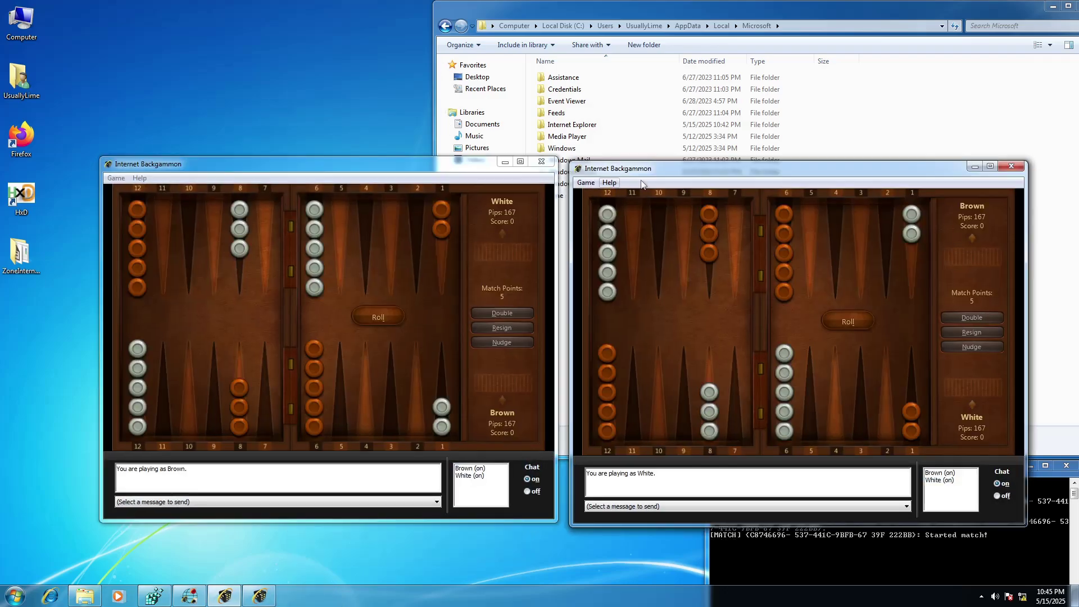
# Open the Zone folder in AppData\Local\Microsoft and read through the first MPProxyDebugLog file
pyautogui.click(664, 204)
pyautogui.doubleClick(663, 197)
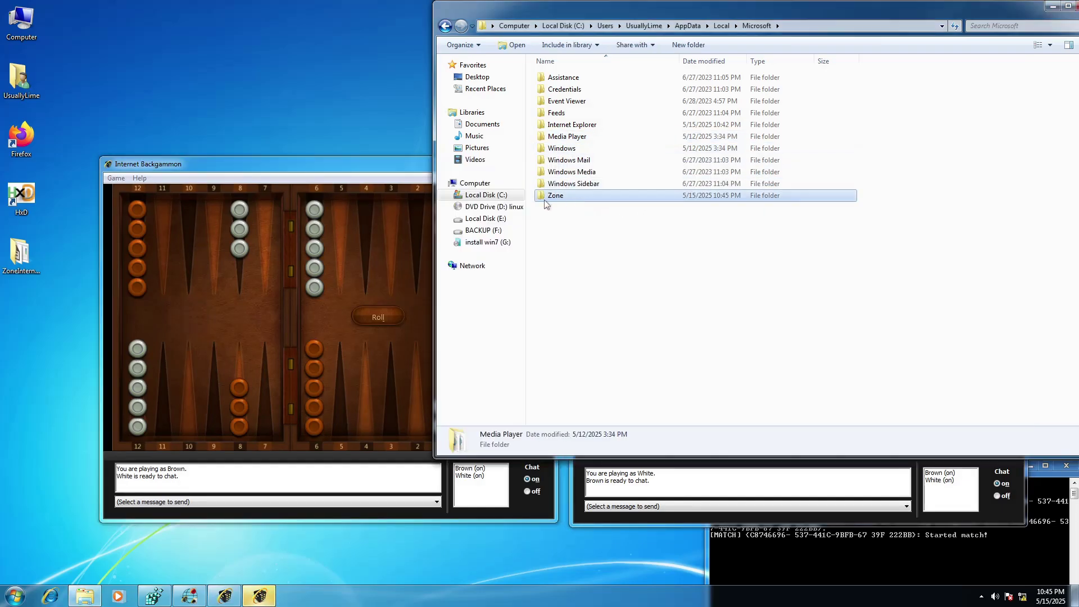
pyautogui.doubleClick(600, 80)
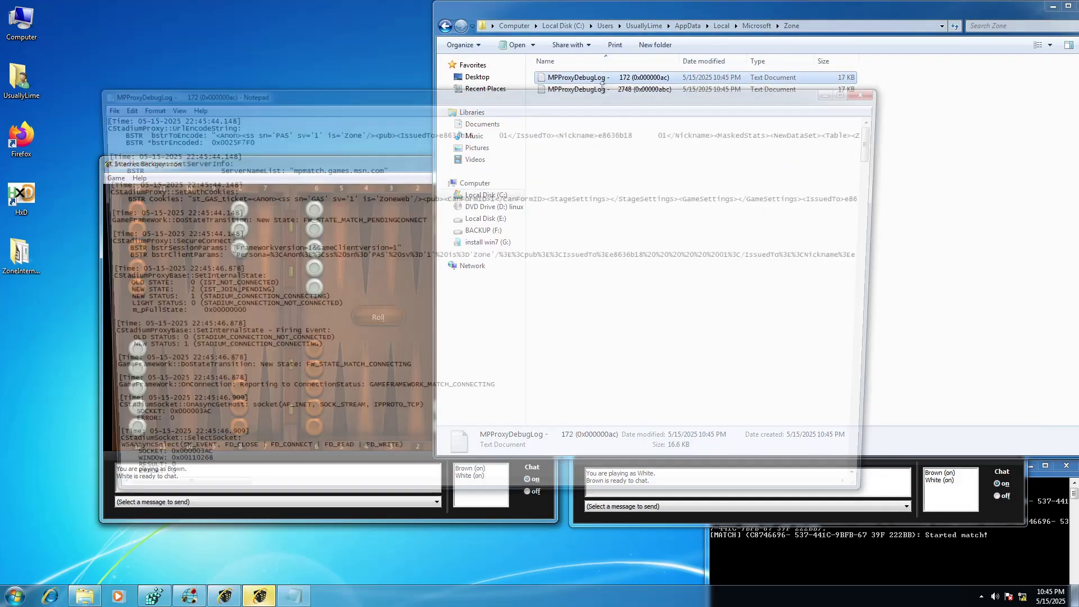
pyautogui.scroll(-15, 865, 331)
pyautogui.scroll(-5, 865, 330)
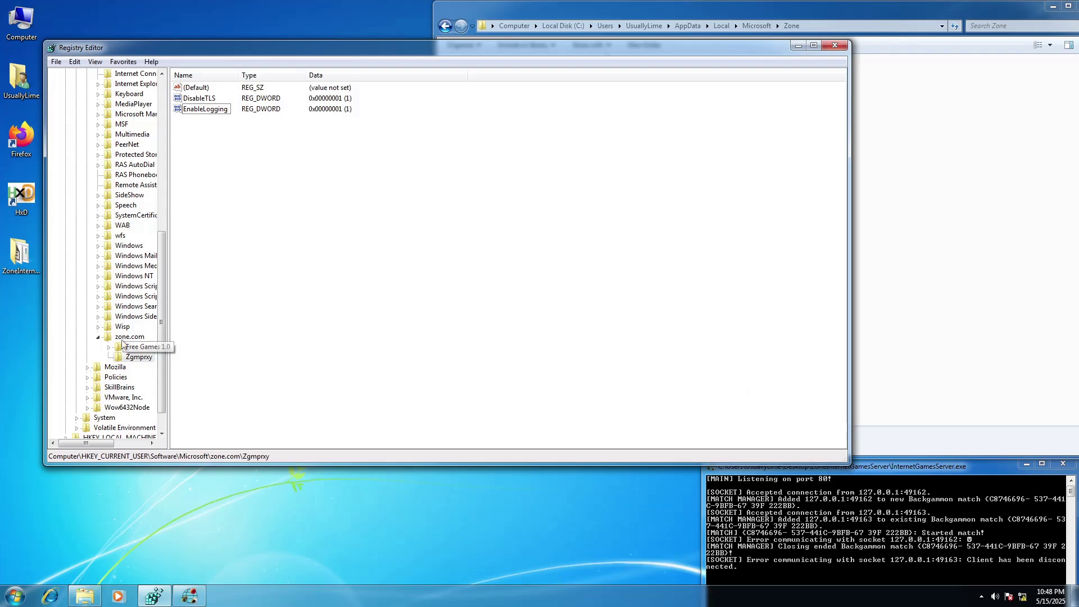
# Create a DWORD (32-bit) value named LoggingEnabled in the zone.com key and set it to 1
pyautogui.click(126, 338)
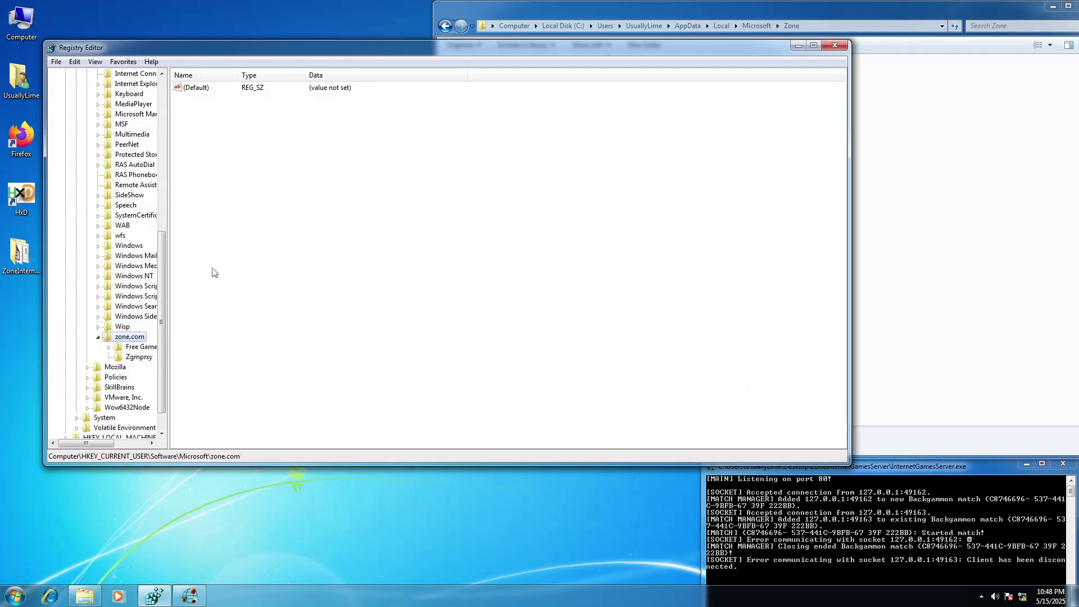
pyautogui.rightClick(232, 225)
pyautogui.moveTo(259, 235)
pyautogui.click(342, 274)
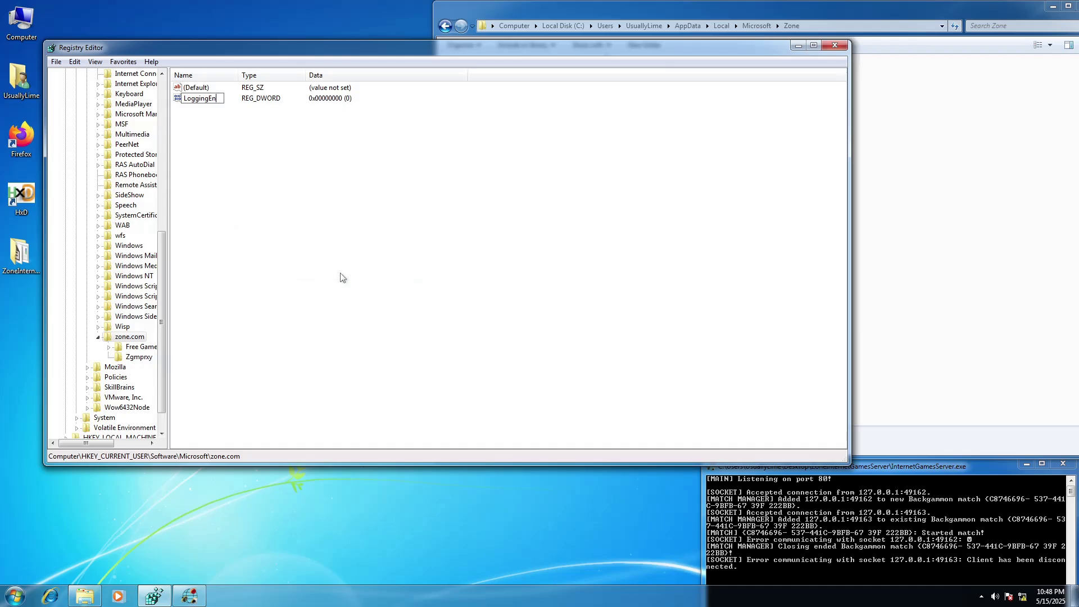
pyautogui.write('LoggingEnabled')
pyautogui.press('Return')
pyautogui.press('Return')
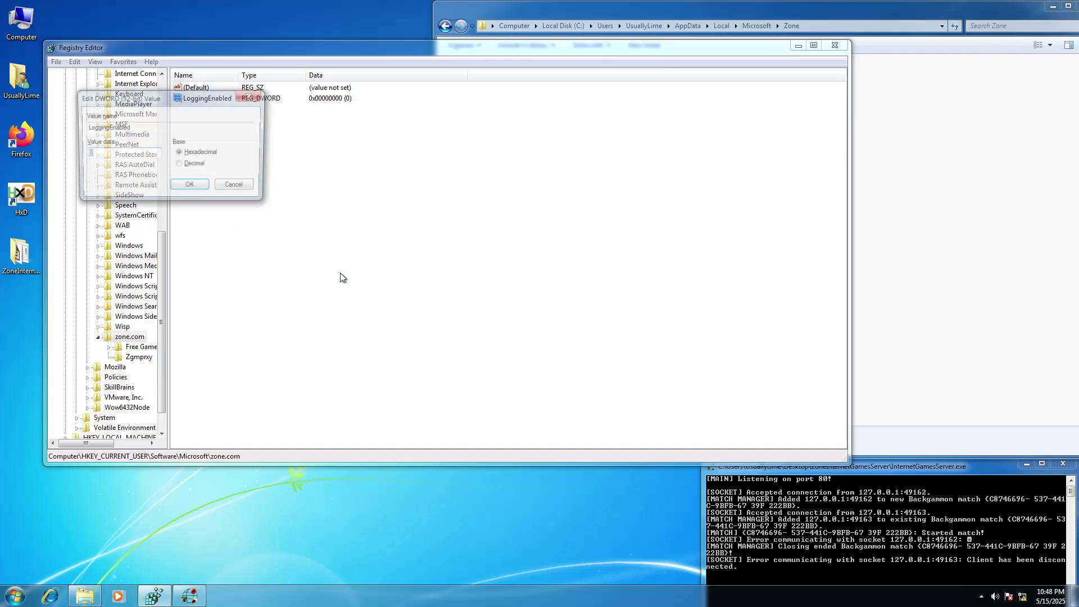
pyautogui.write('1')
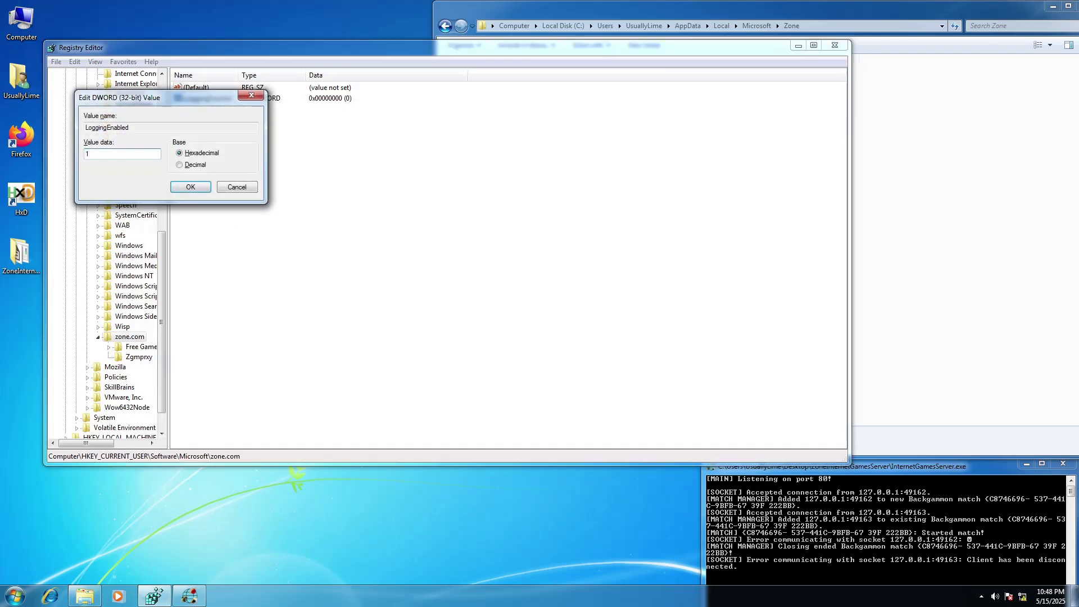
pyautogui.click(191, 188)
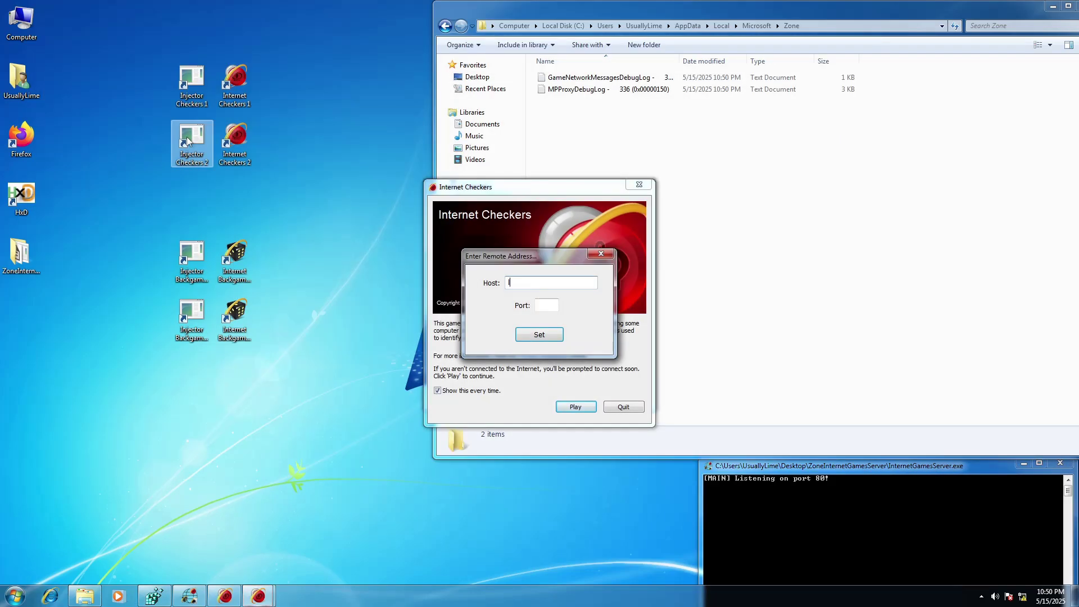
# Set the second Internet Checkers client's remote address to host localhost and port 80
pyautogui.write('host')
pyautogui.press('Tab')
pyautogui.write('80')
pyautogui.press('Return')
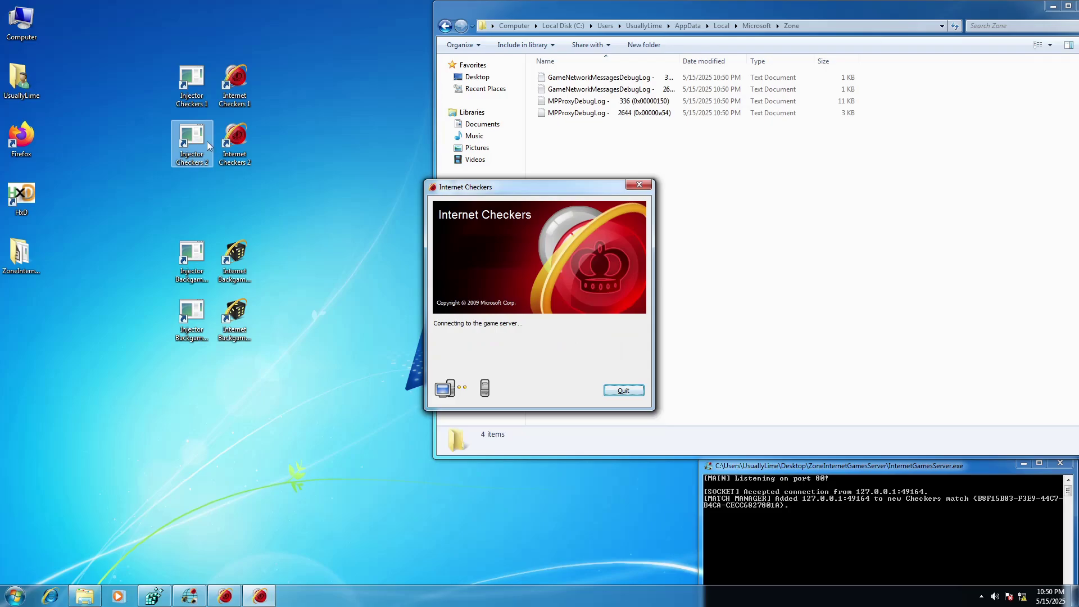
# Return to the Zone folder and open the GameNetworkMessagesDebugLog files of the Checkers match
pyautogui.click(719, 197)
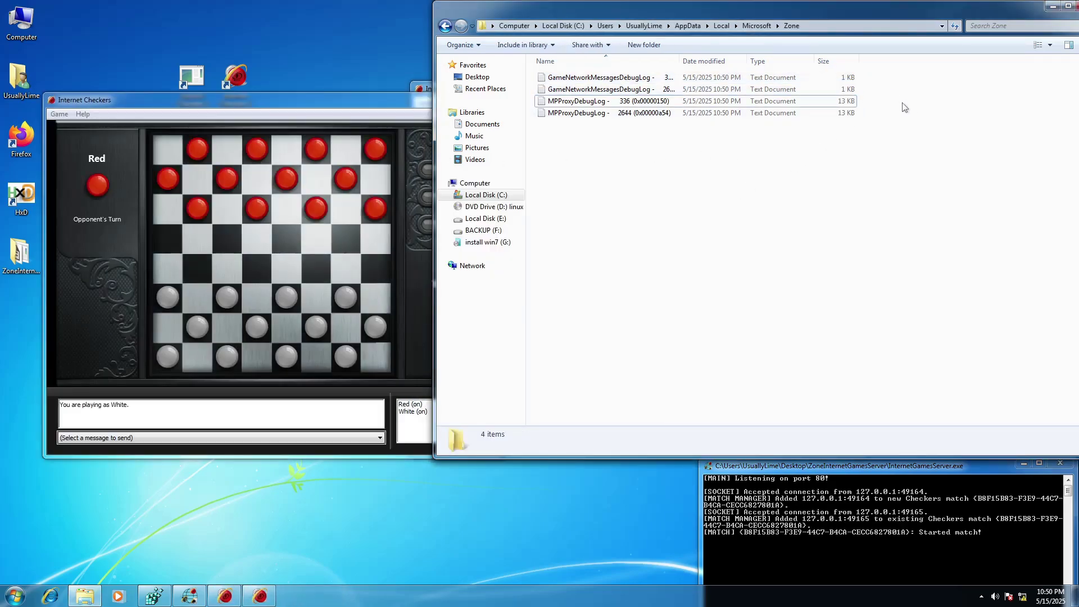
pyautogui.click(643, 78)
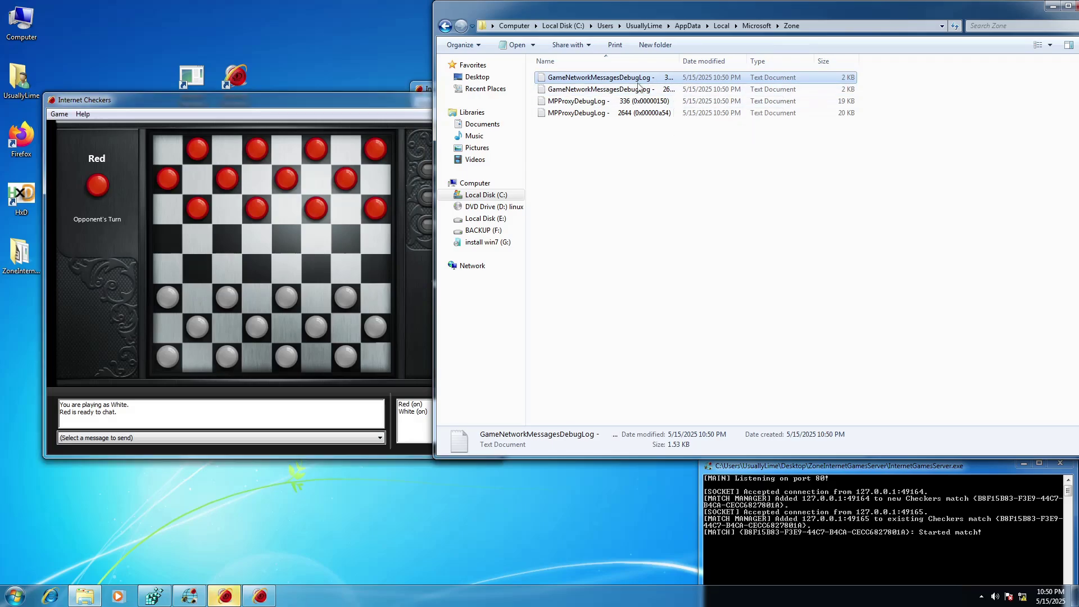
pyautogui.doubleClick(638, 89)
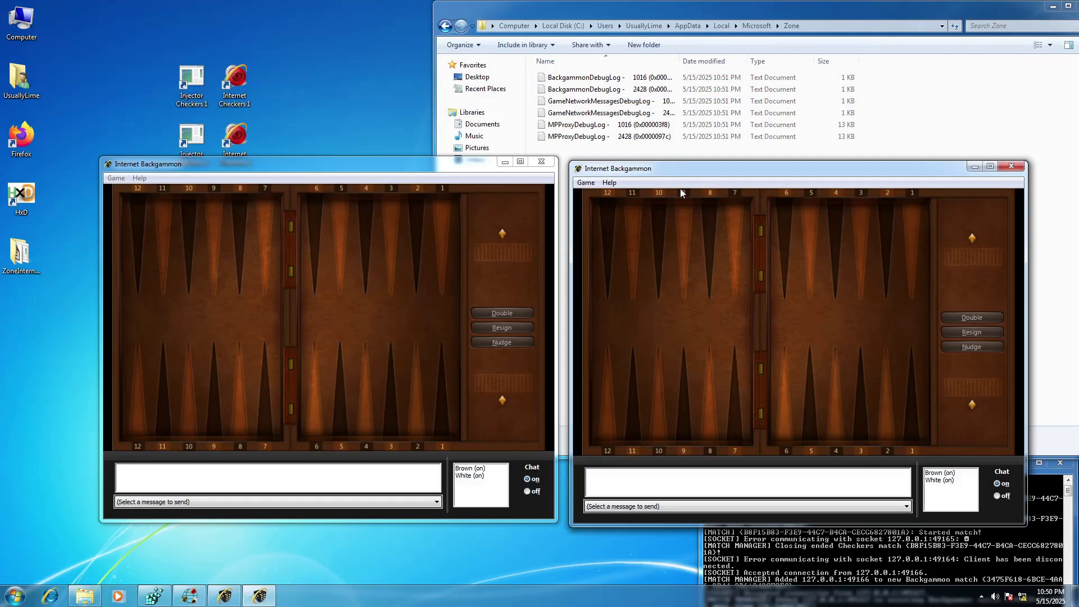
# Open both BackgammonDebugLog files in the Zone folder to examine the game states, then close the log
pyautogui.click(722, 112)
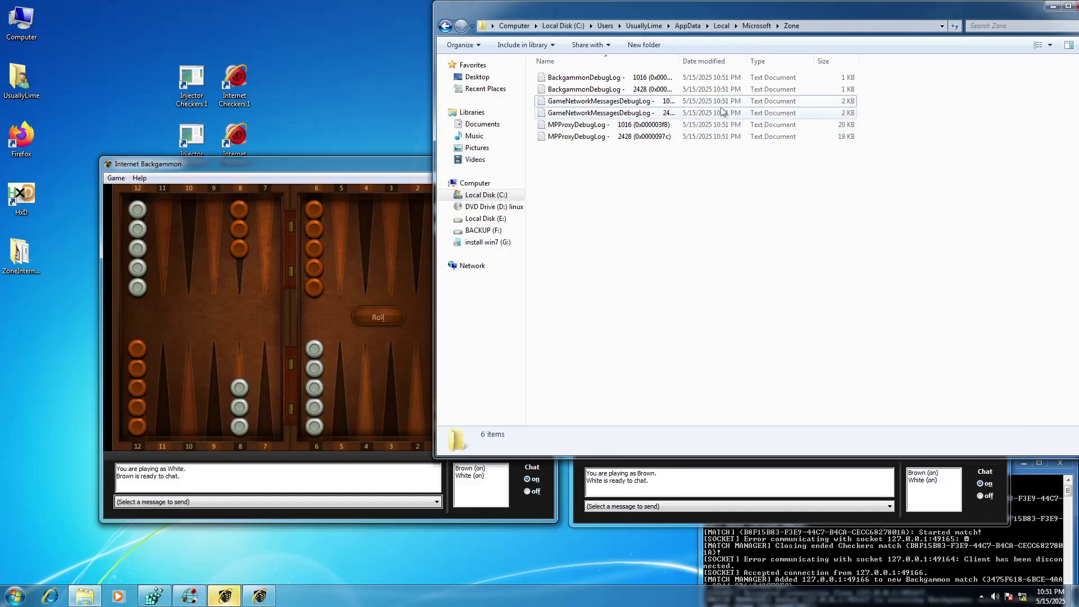
pyautogui.click(702, 89)
pyautogui.keyDown('ctrl'); pyautogui.click(702, 77); pyautogui.keyUp('ctrl')
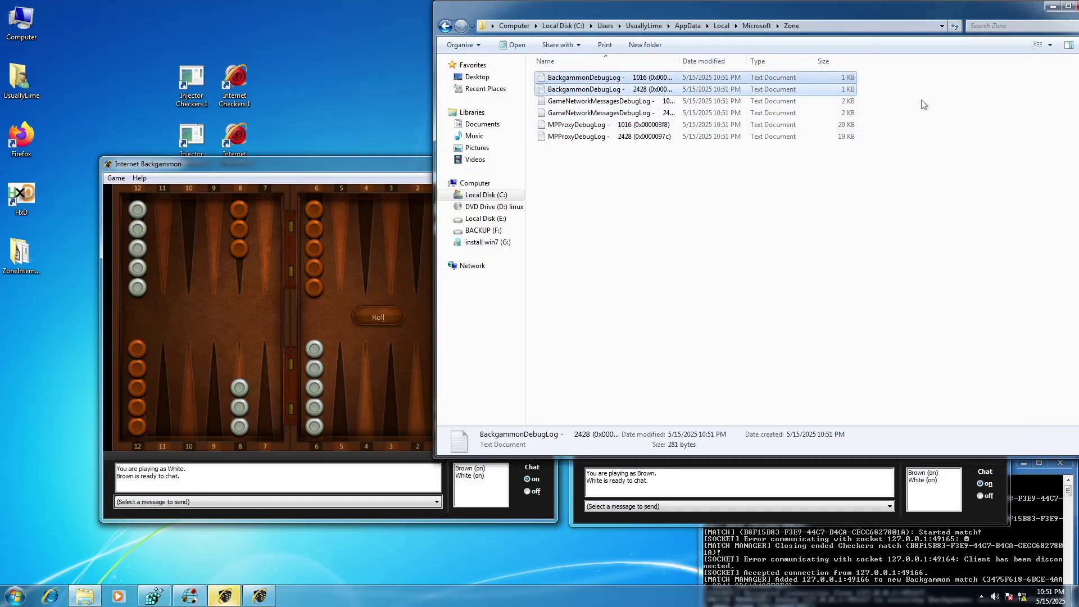
pyautogui.press('Return')
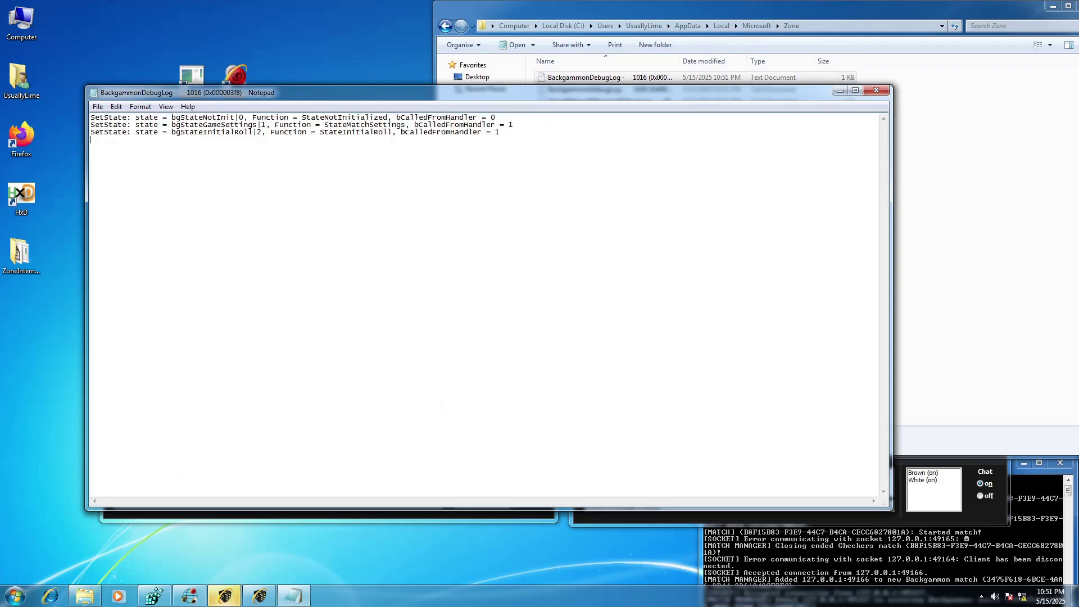
pyautogui.click(876, 90)
# Make the initial roll for both Backgammon players and reopen the BackgammonDebugLog file of process 2428
pyautogui.click(362, 315)
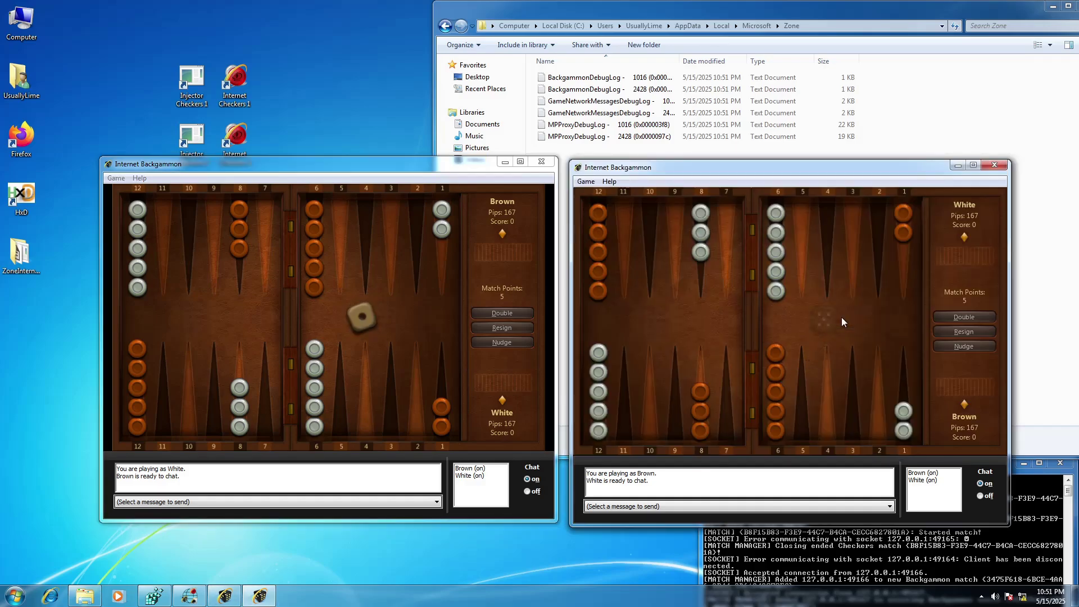
pyautogui.click(842, 318)
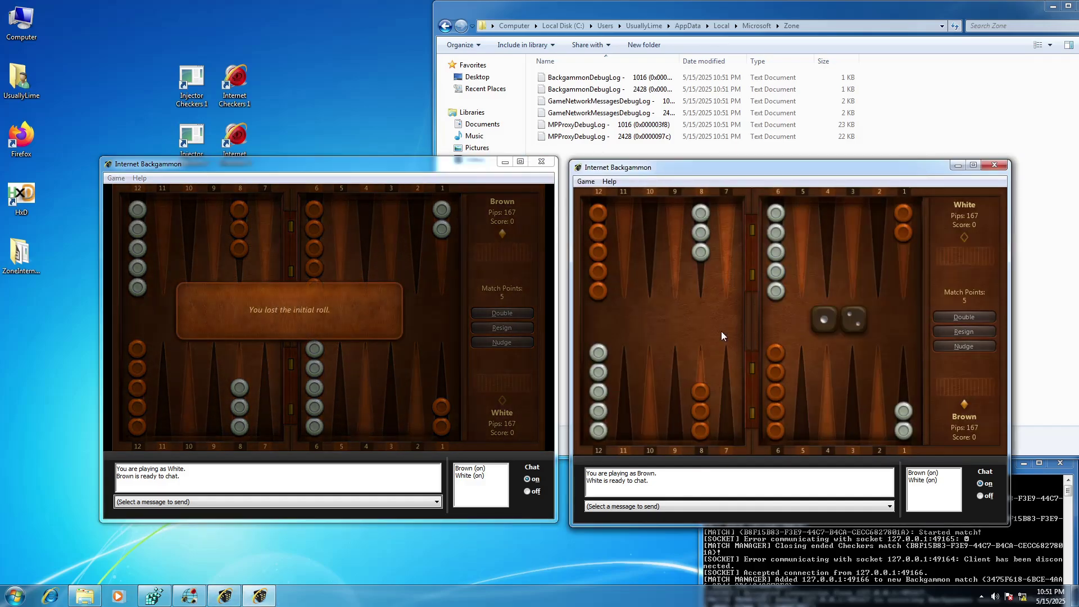
pyautogui.doubleClick(584, 88)
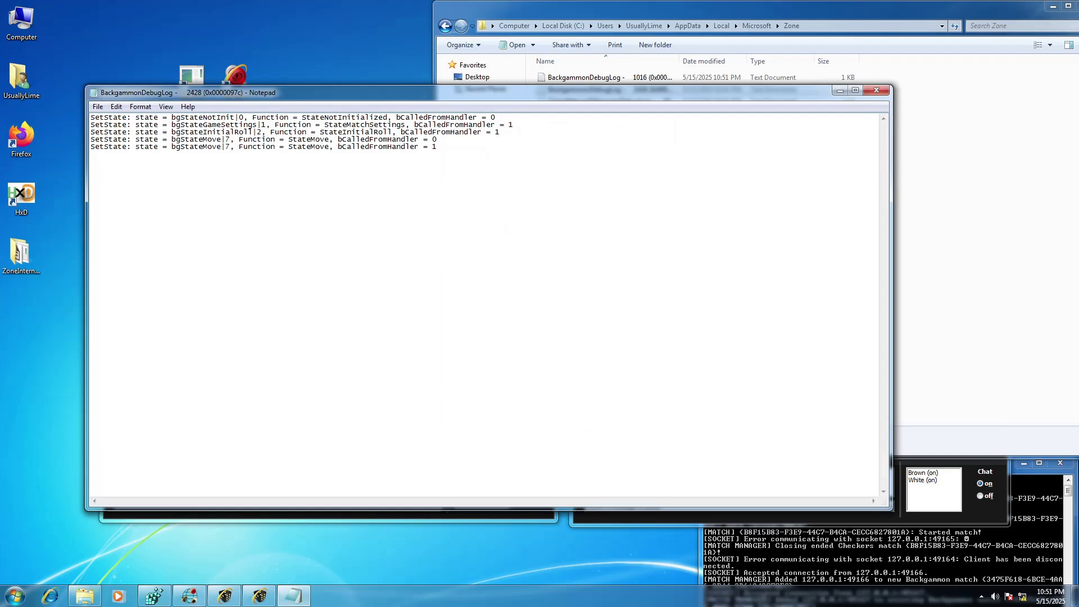